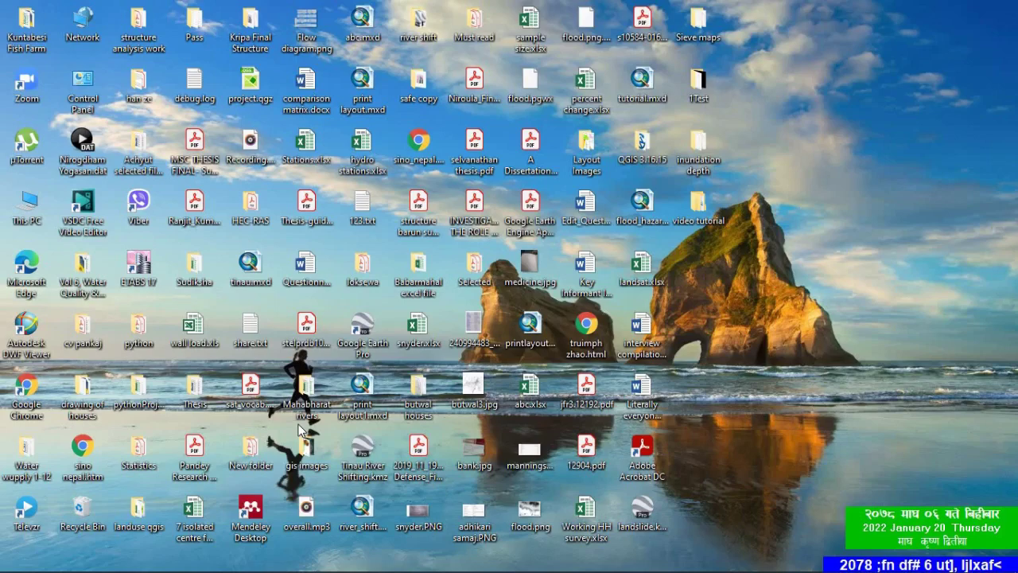
- In QGIS, hide NGA_adm1, zoom onto the abuja polygon, then show NGA_adm1 again
click(543, 557)
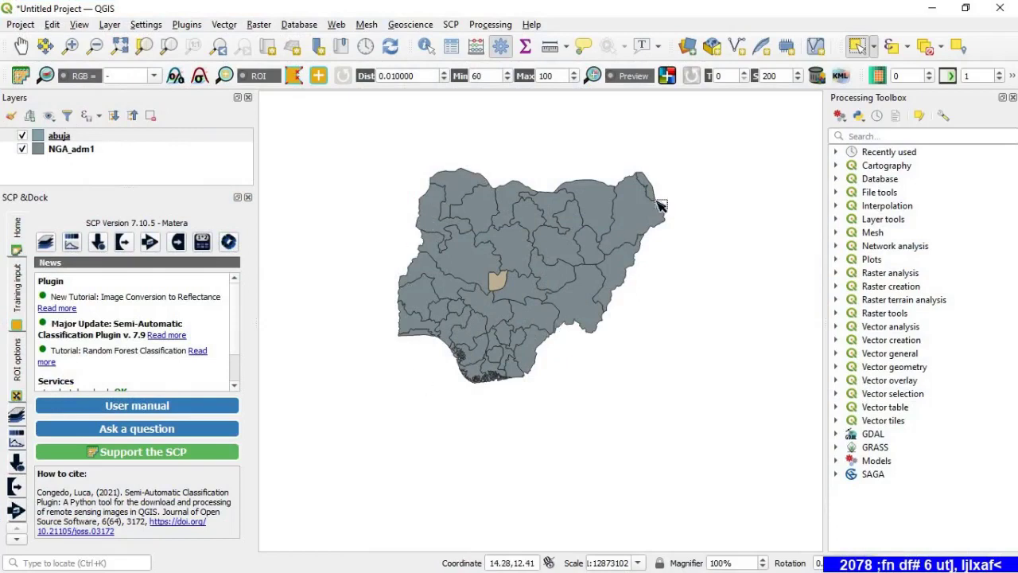
click(22, 149)
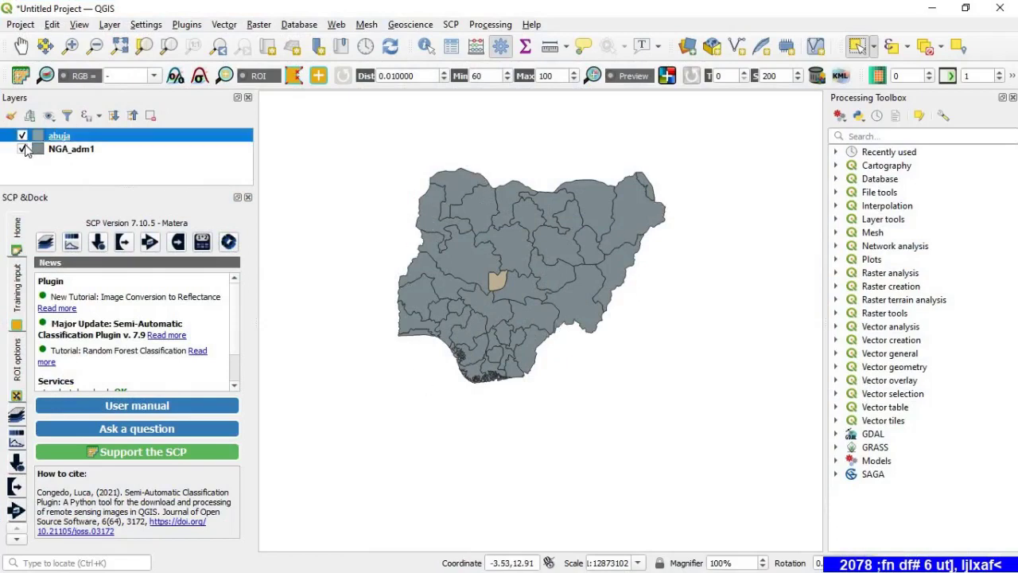
scroll(482, 288, up, 5)
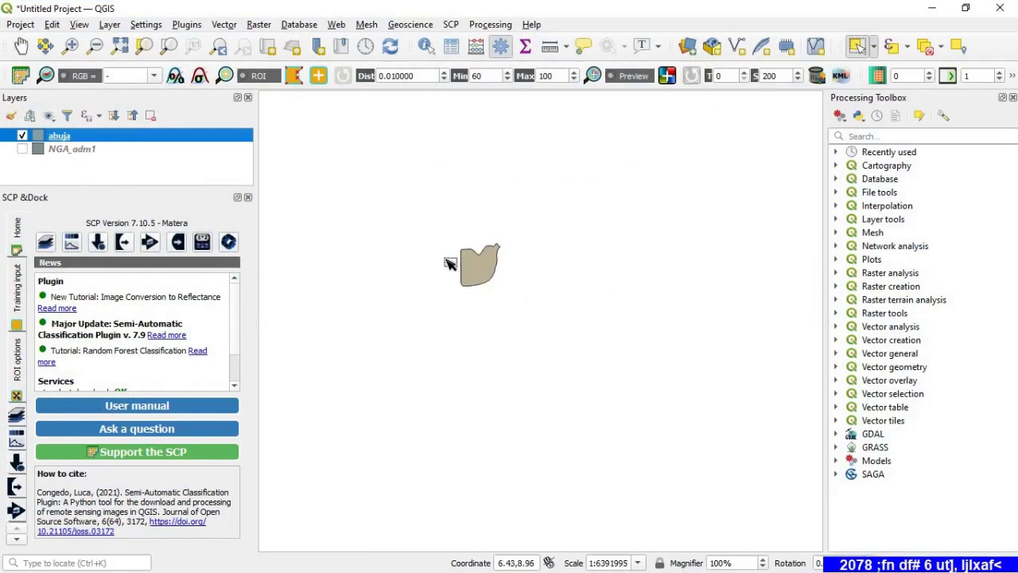
scroll(465, 261, up, 1)
scroll(458, 260, up, 2)
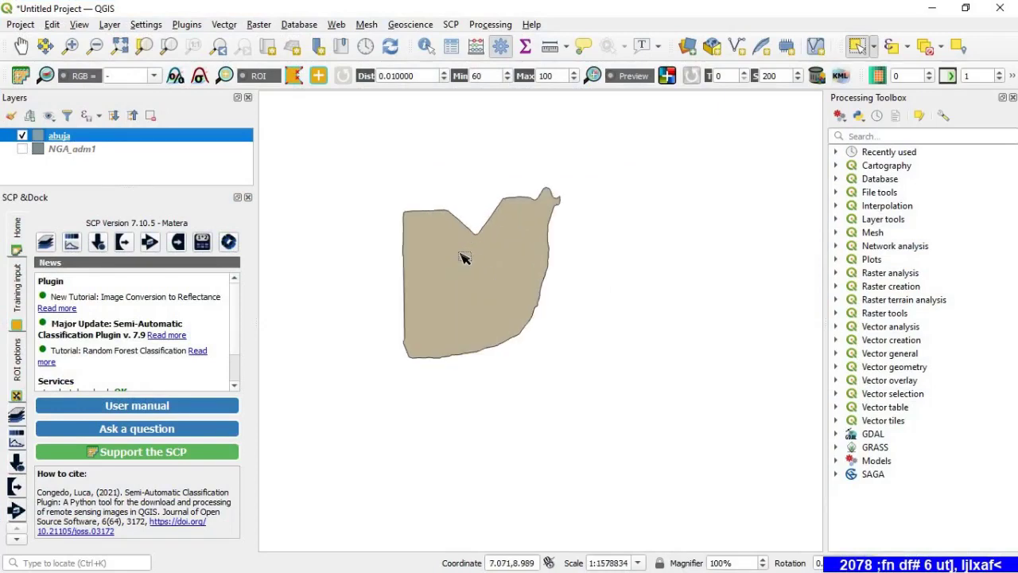
scroll(465, 263, down, 2)
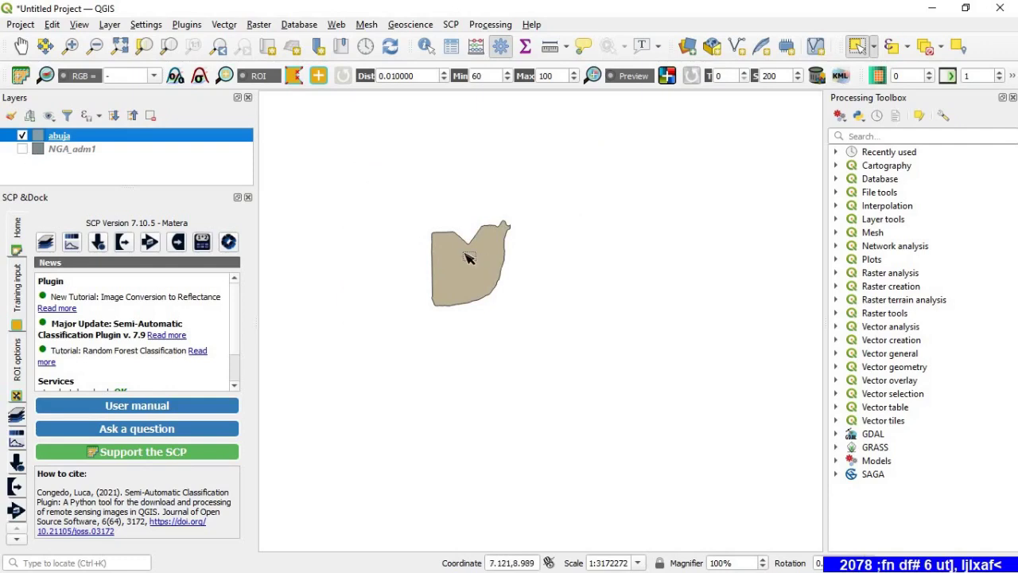
click(22, 149)
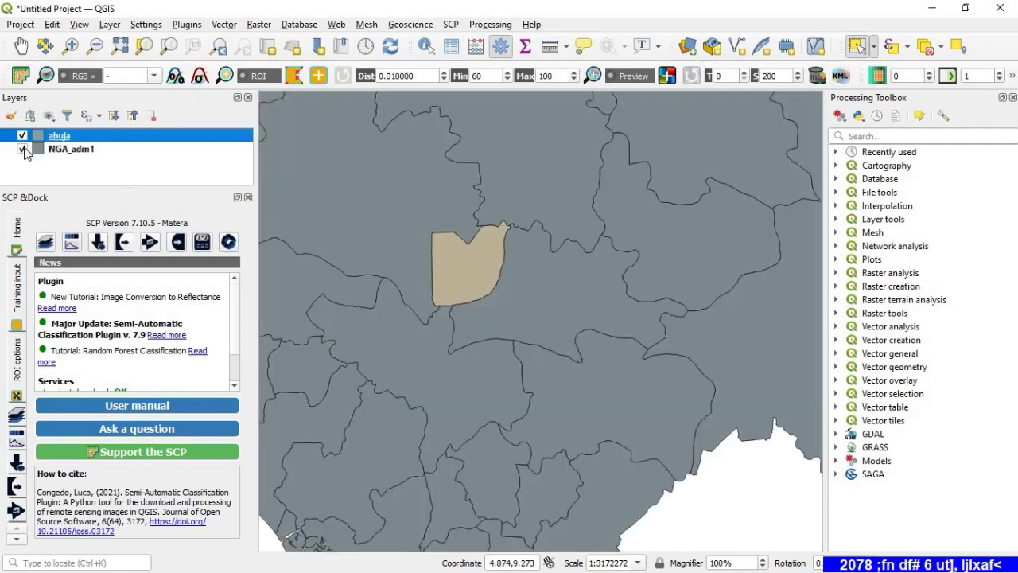
- From the desktop, launch Chrome and load earthexplorer.usgs.gov via the 'eart' address suggestion
key(super+d)
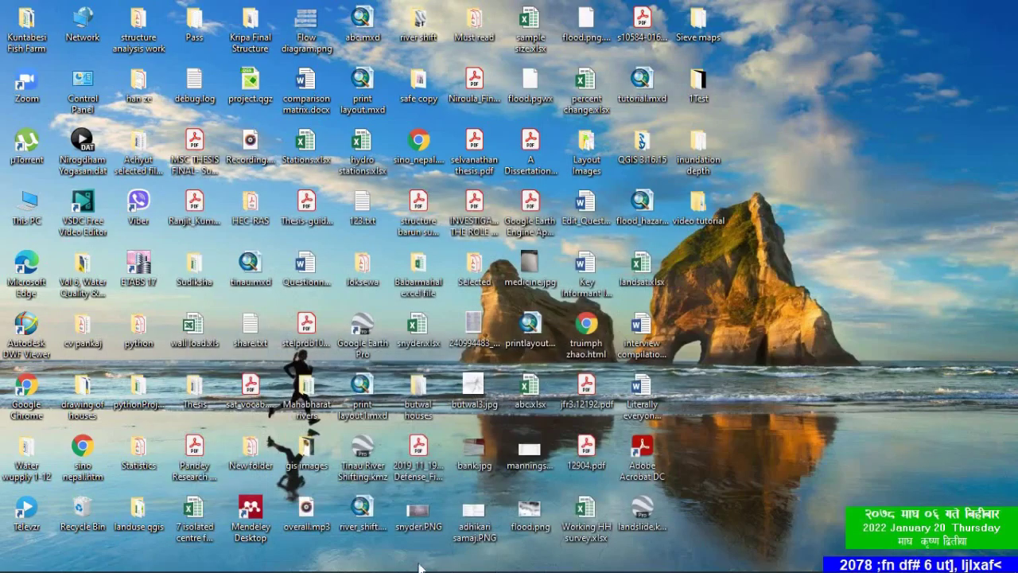
click(433, 557)
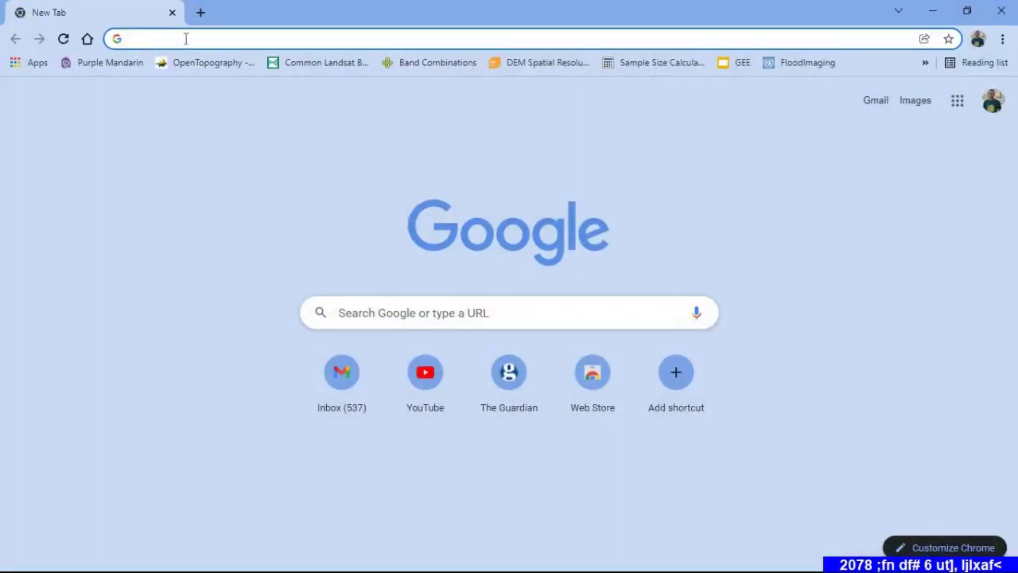
click(185, 39)
text(eart)
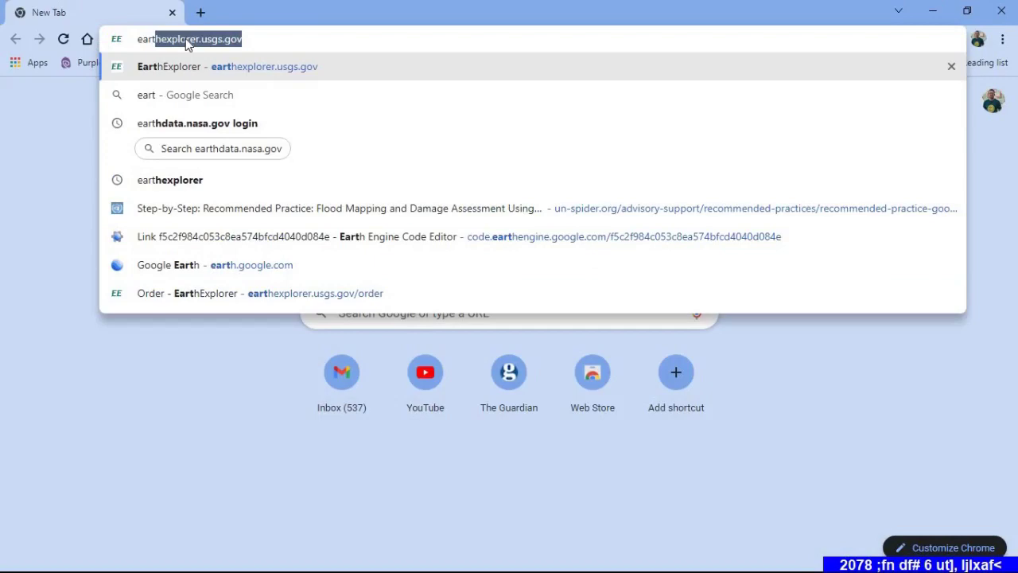
key(Return)
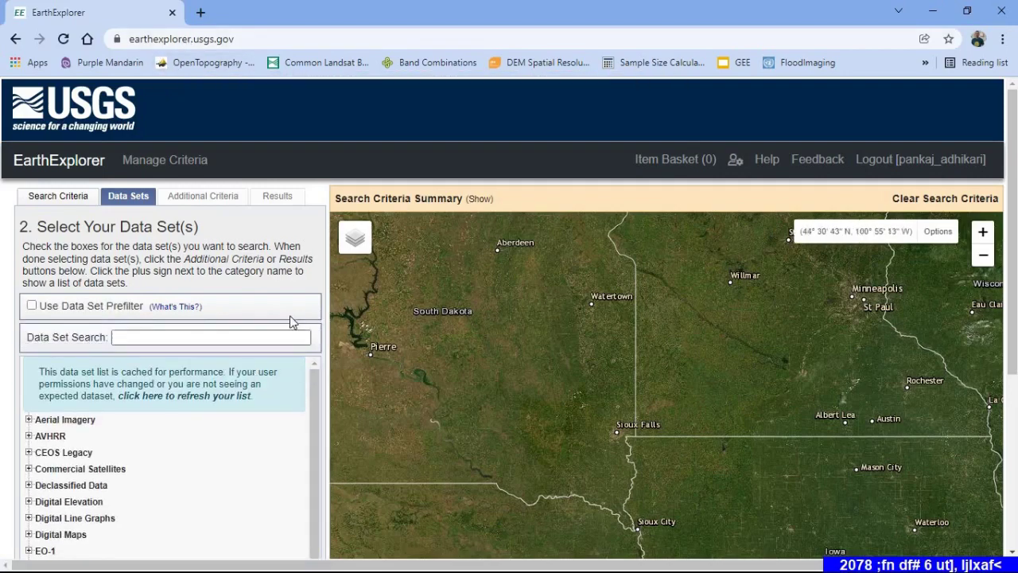
- Show Search Criteria and move the map from North America to Abuja and Karu, Nigeria
click(47, 200)
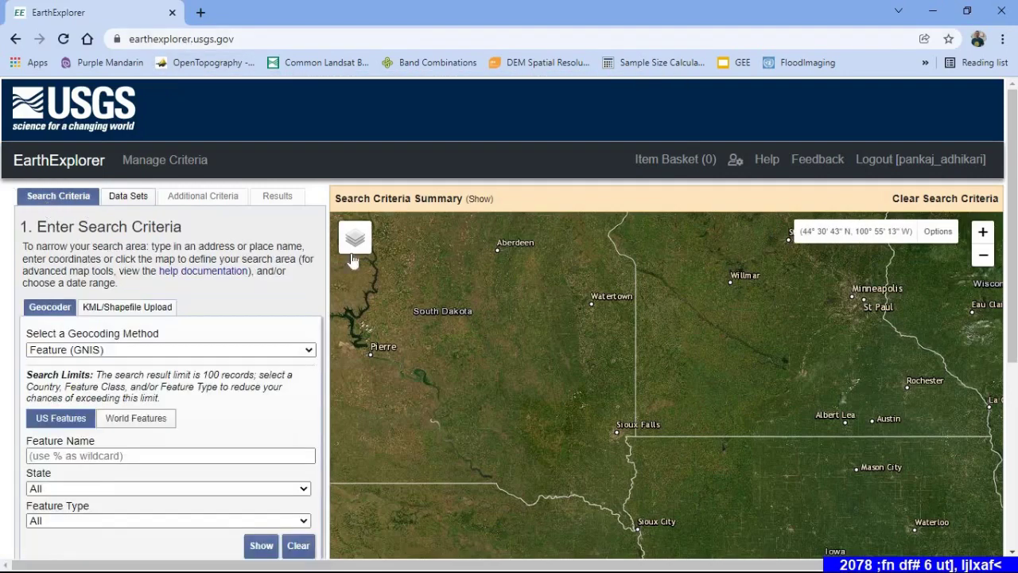
scroll(598, 327, down, 5)
drag(753, 346, 414, 315)
drag(713, 380, 698, 313)
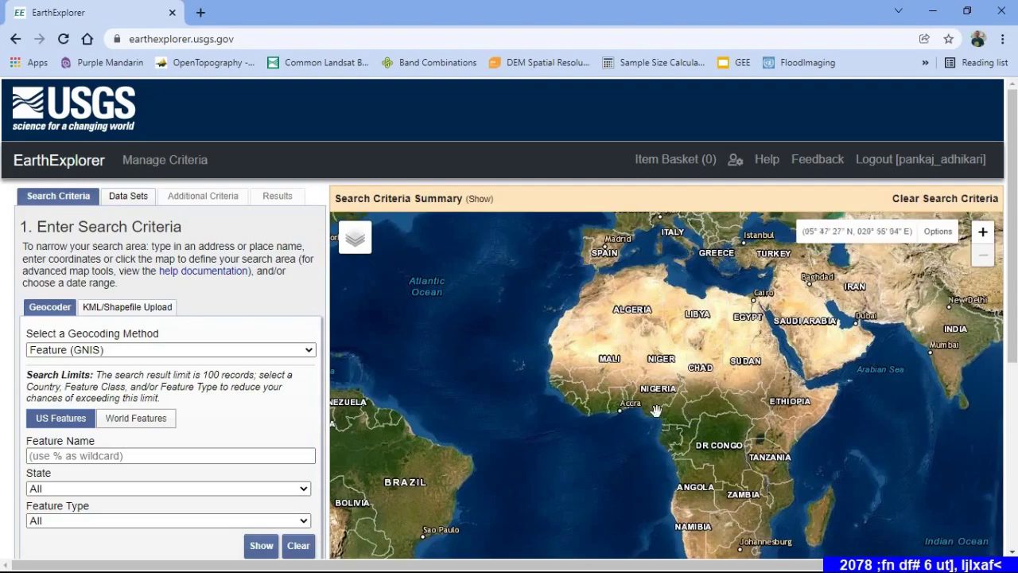
scroll(658, 403, up, 2)
scroll(659, 382, up, 3)
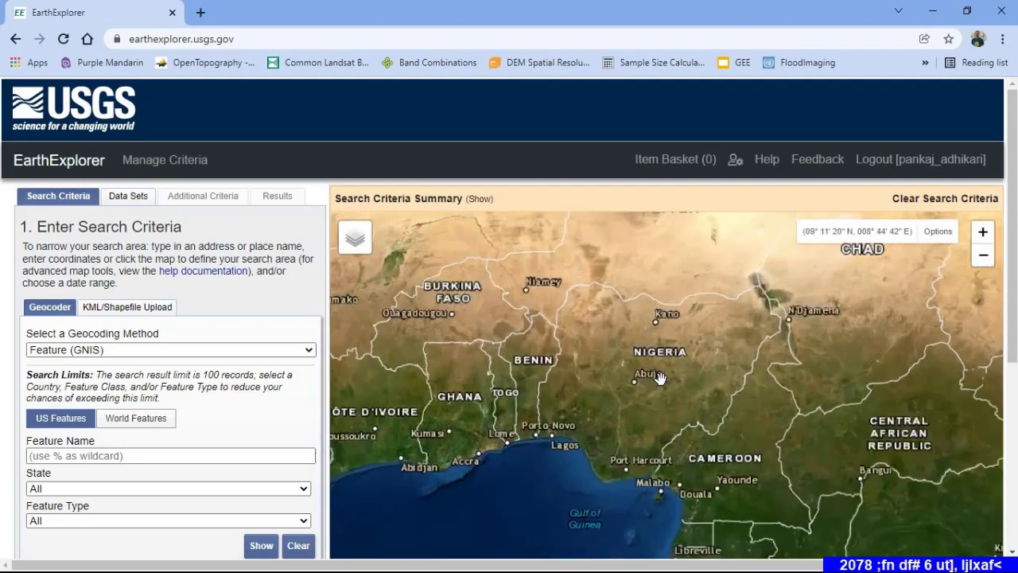
scroll(561, 404, up, 2)
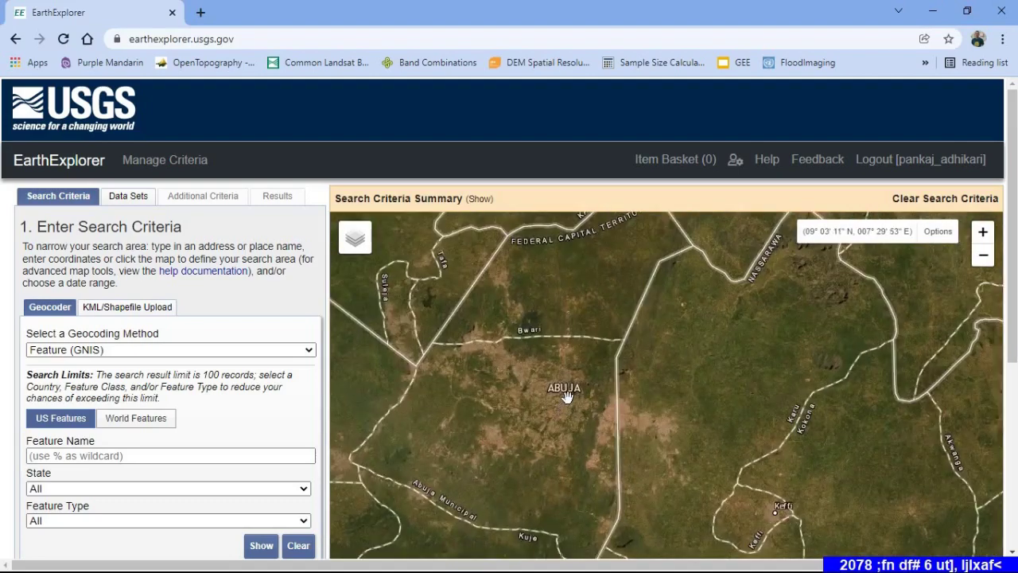
scroll(565, 398, up, 1)
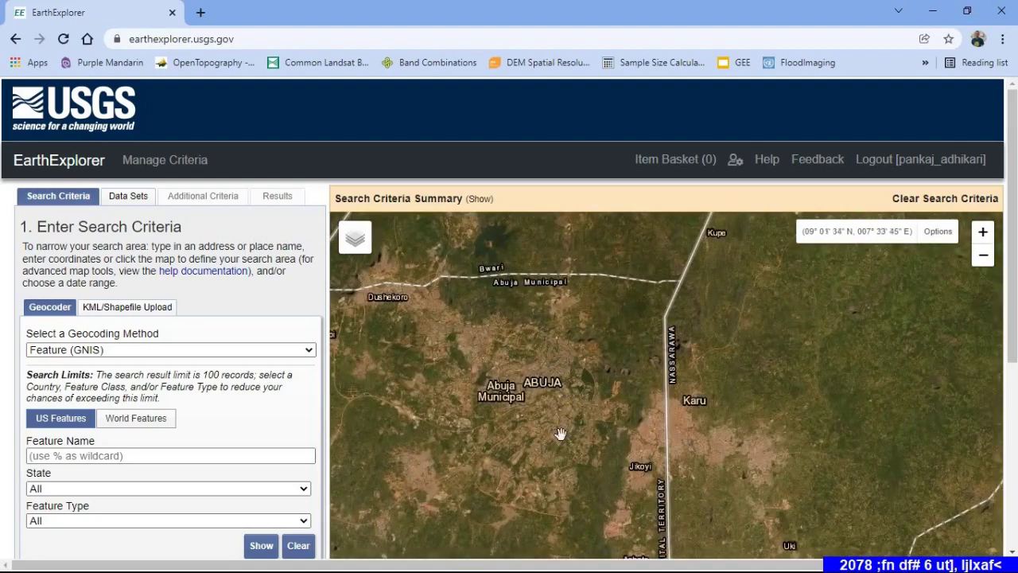
- Place six polygon corners around Abuja, from Bwari through Abuja Municipal and back north
click(489, 326)
click(467, 409)
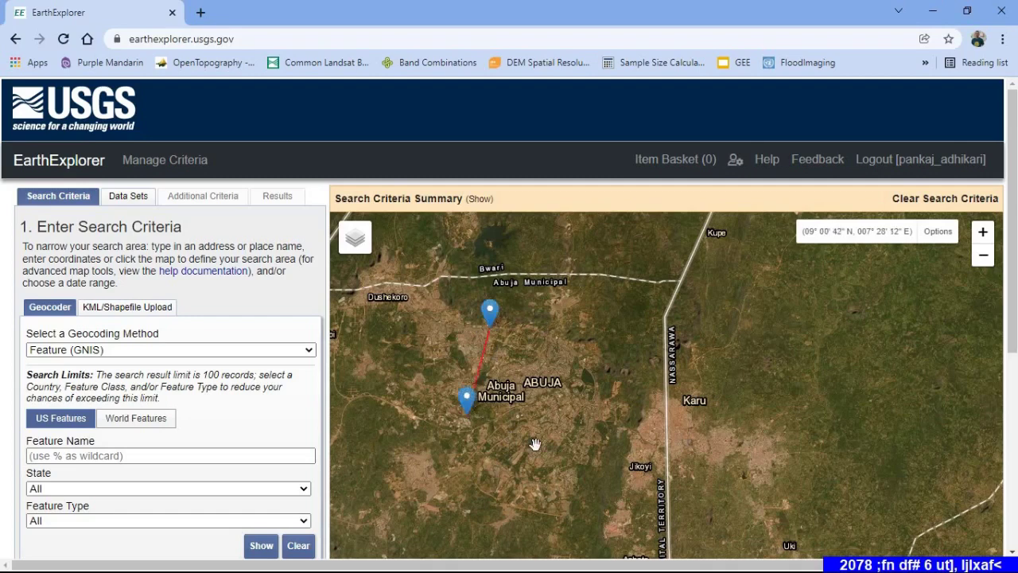
click(535, 440)
click(586, 406)
click(582, 343)
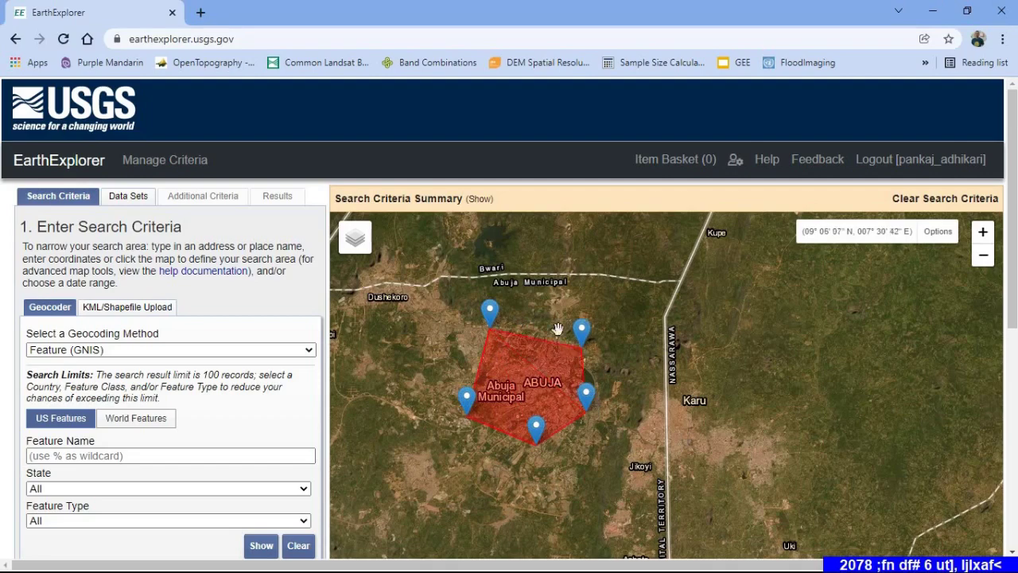
click(539, 311)
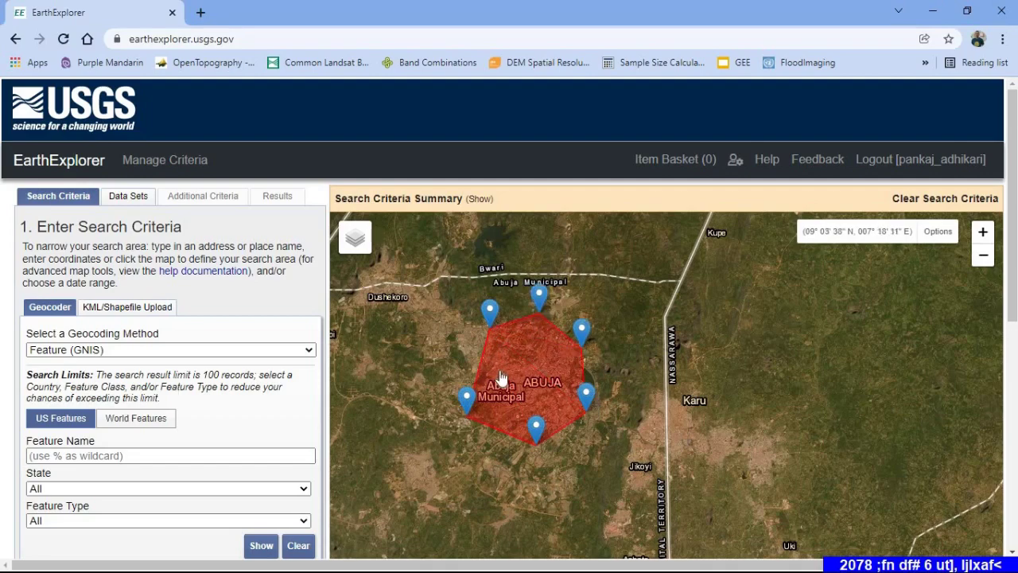
scroll(520, 343, down, 1)
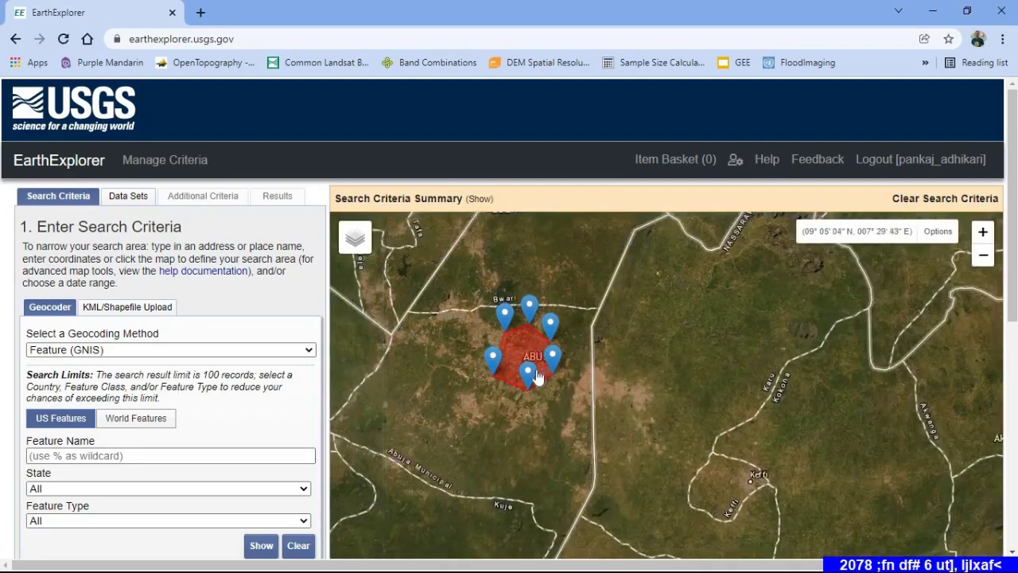
scroll(521, 350, up, 1)
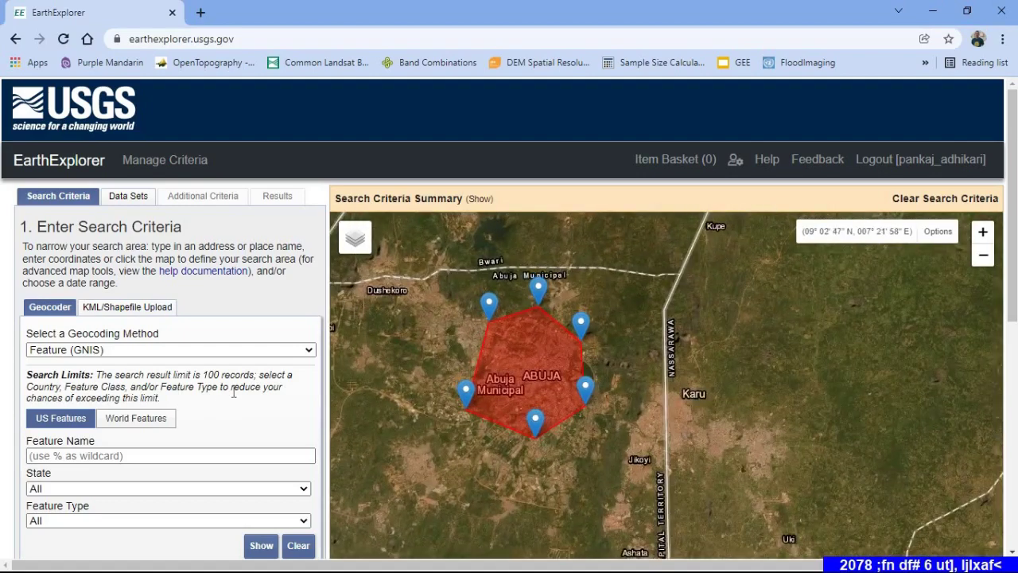
scroll(233, 392, down, 5)
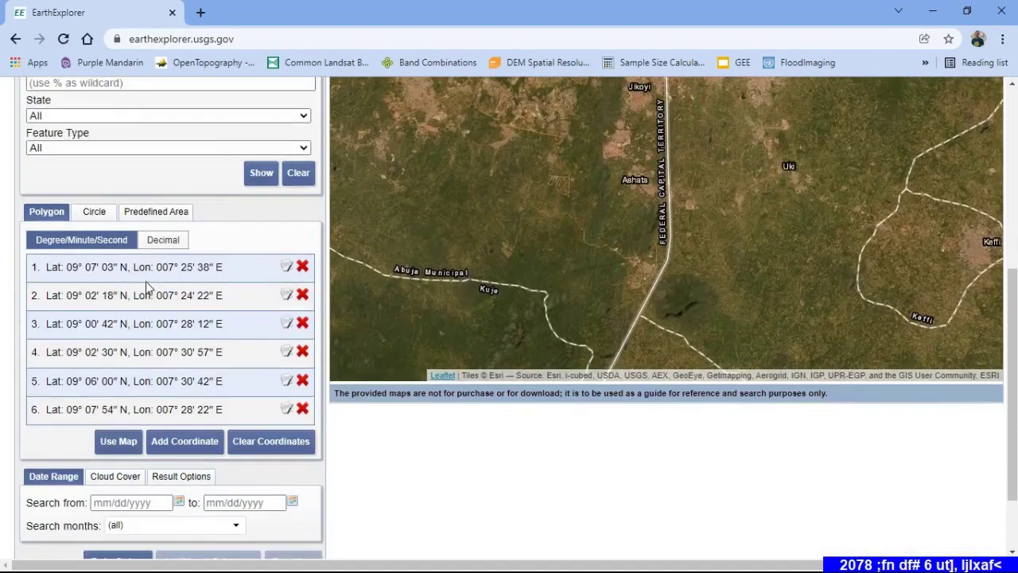
scroll(405, 296, up, 1)
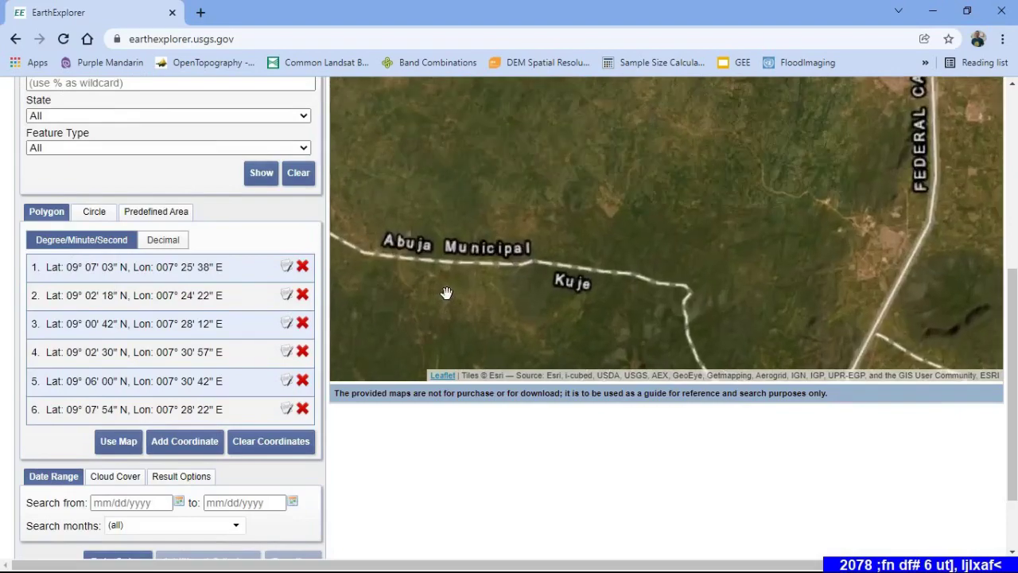
scroll(446, 293, down, 4)
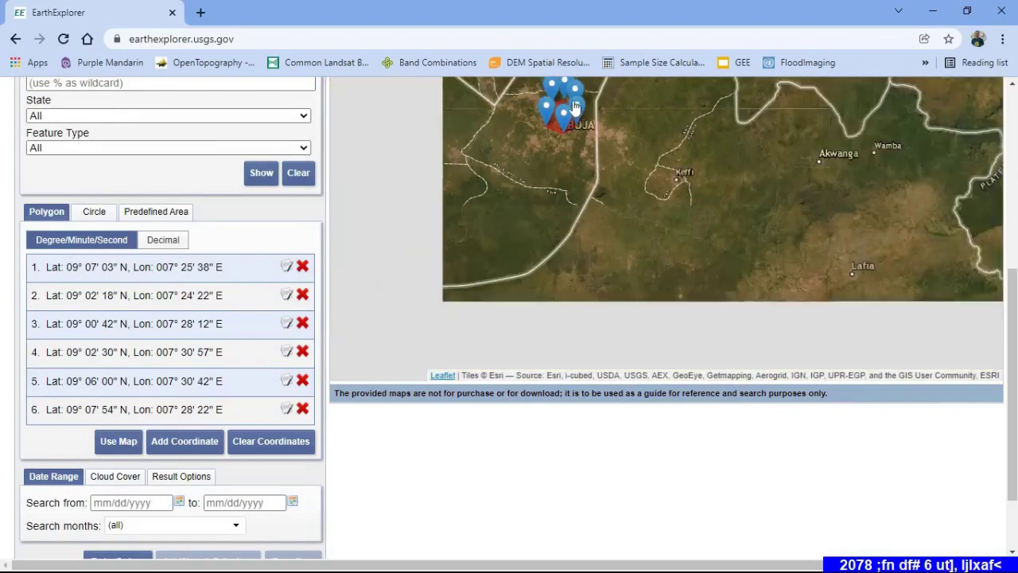
scroll(574, 106, up, 4)
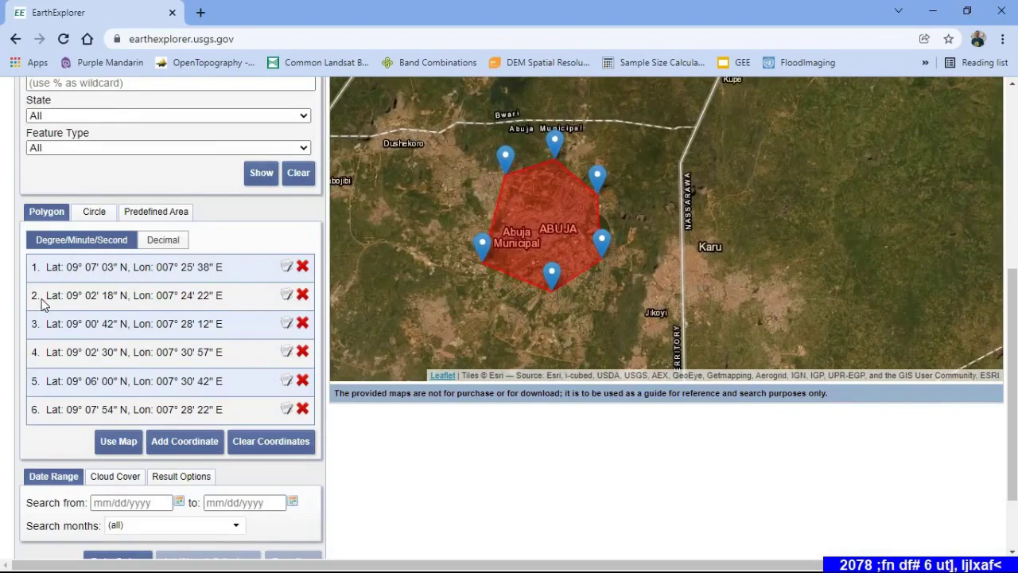
- Cancel the Add New Coordinate form without adding a point, then minimize Chrome
click(192, 452)
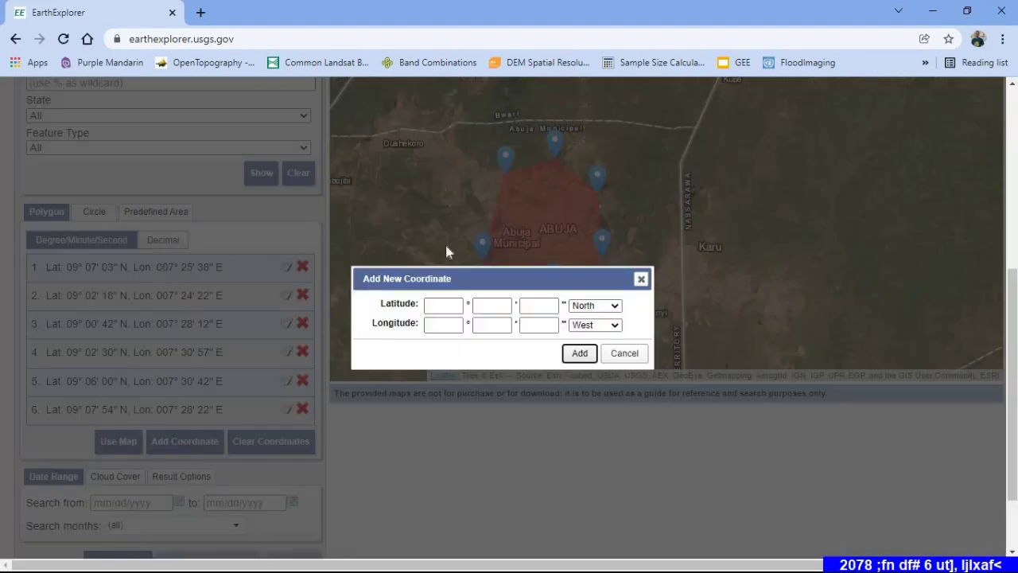
click(445, 312)
click(642, 279)
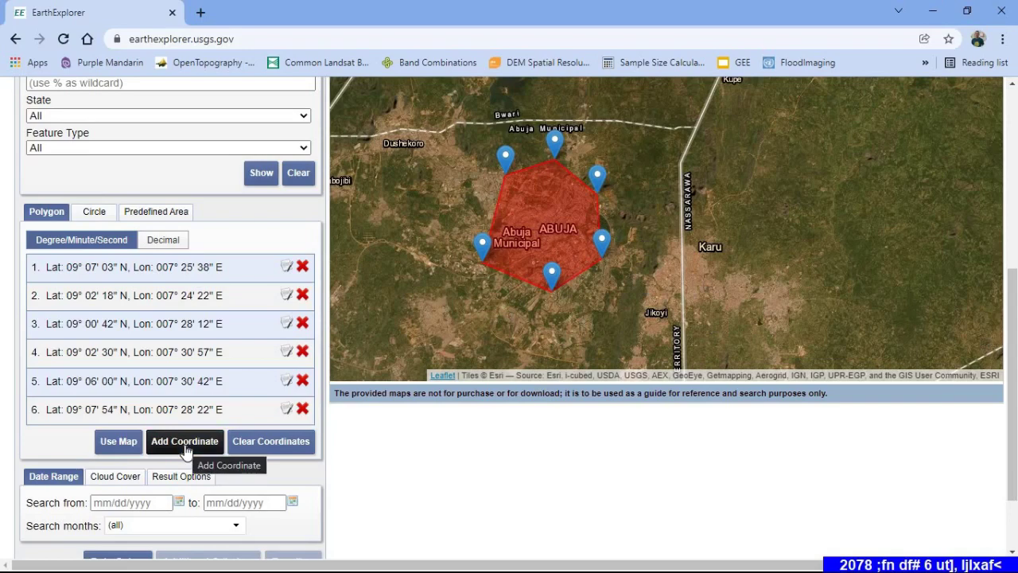
click(932, 11)
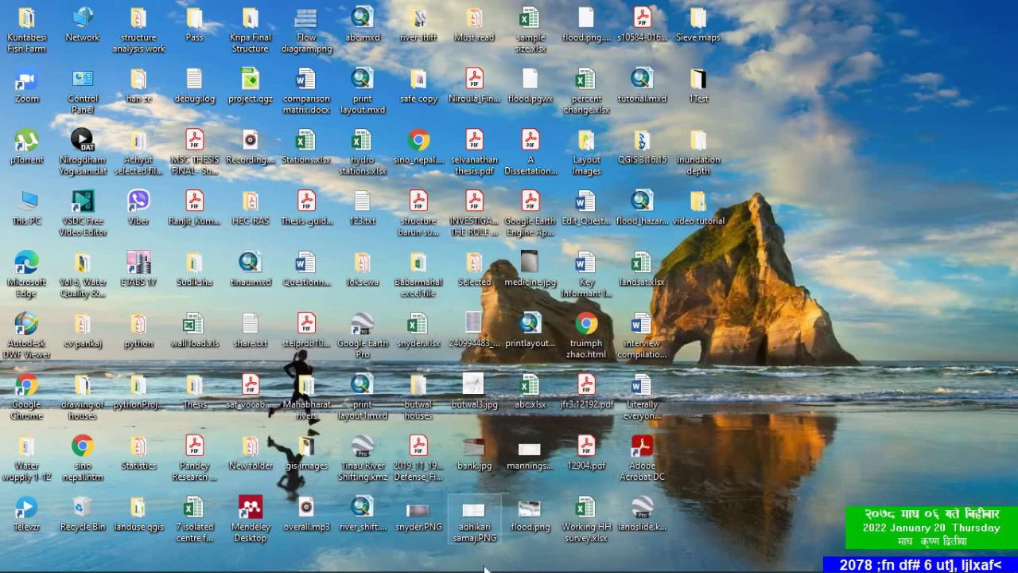
- In QGIS, untick NGA_adm1 and view the abuja layer's Properties
click(574, 561)
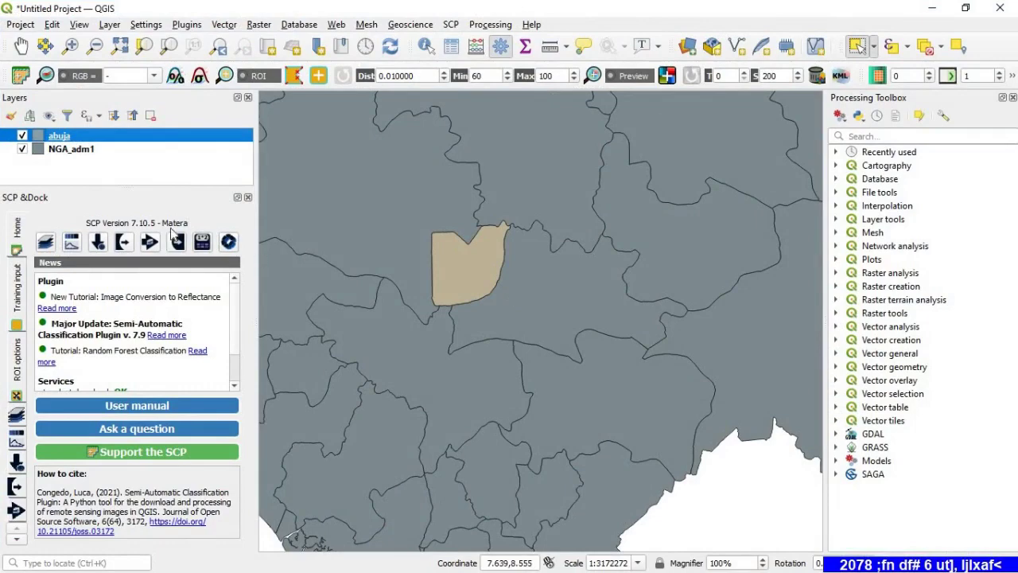
click(22, 148)
right_click(57, 136)
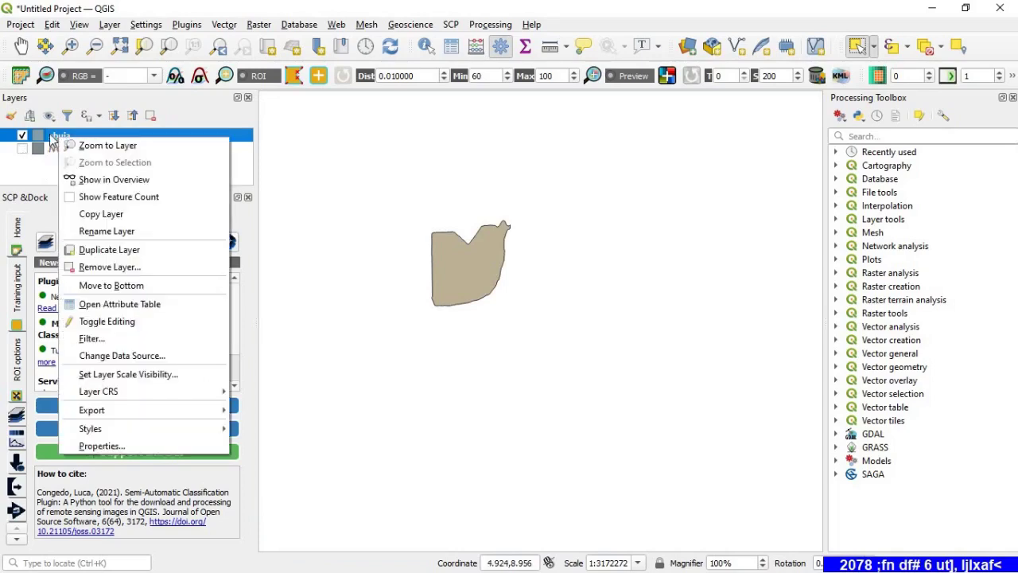
click(102, 448)
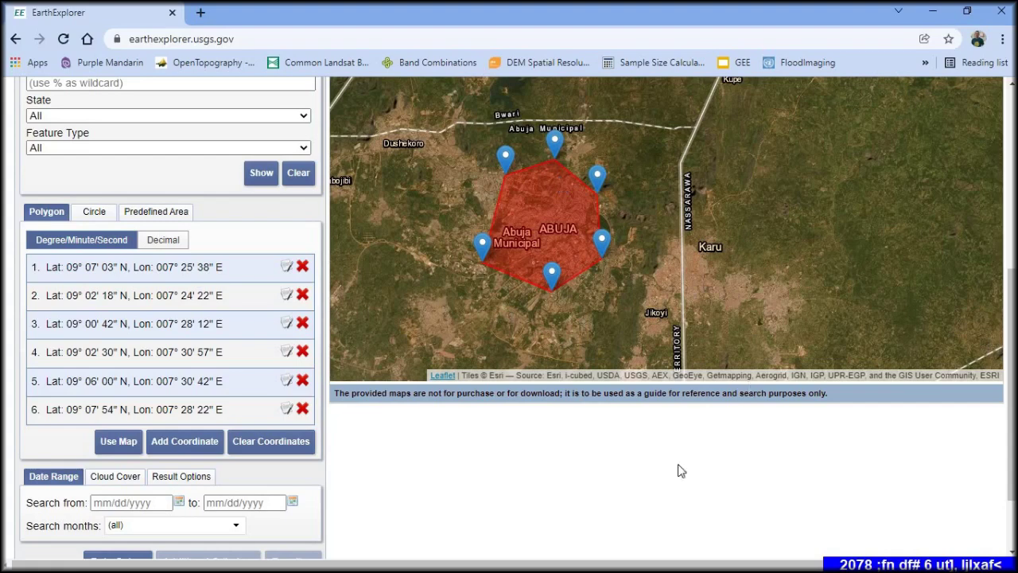
- Drag the cloud cover slider so the range reads 0% - 11%
click(116, 478)
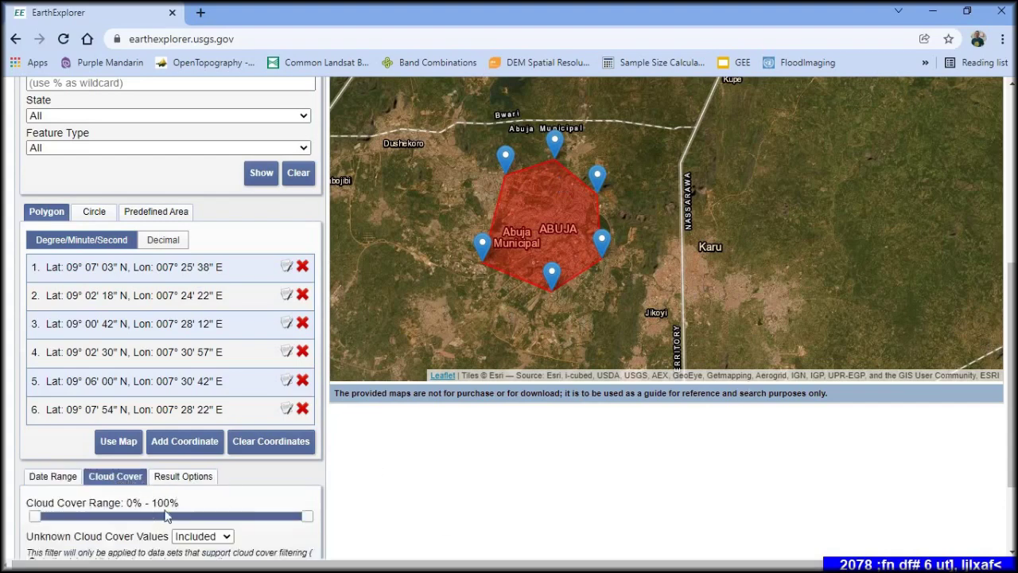
drag(305, 516, 69, 518)
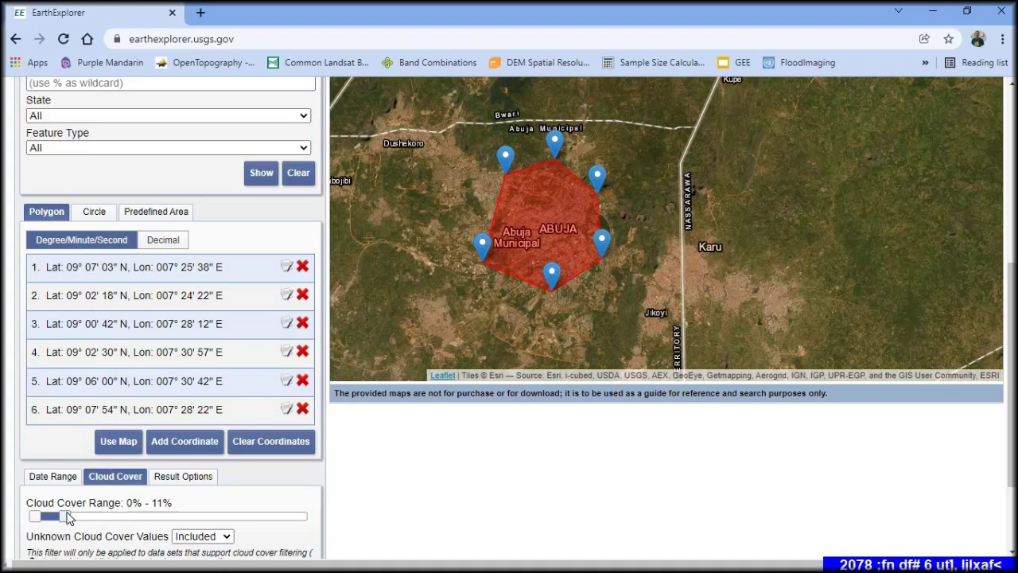
scroll(294, 388, down, 2)
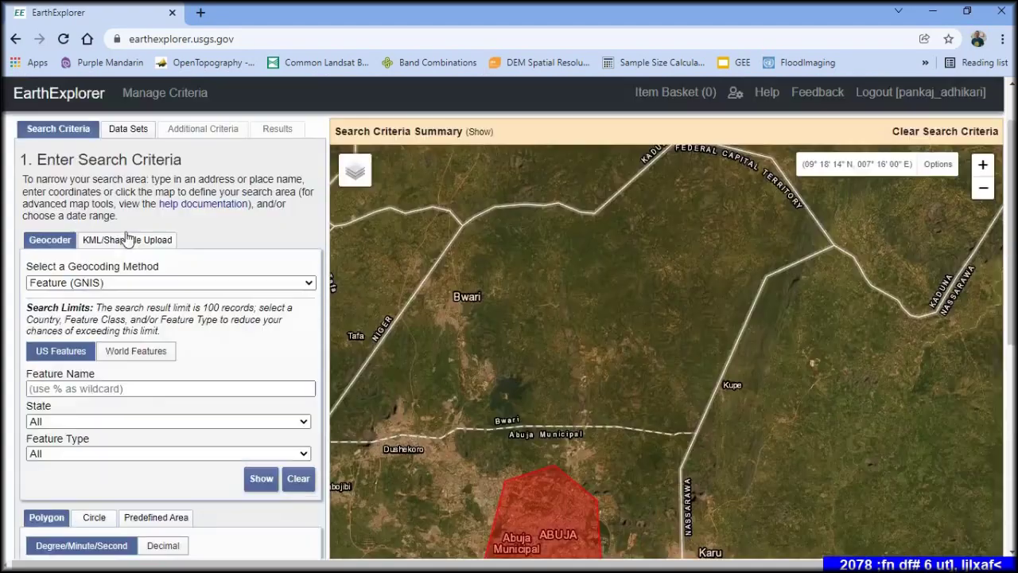
scroll(207, 286, down, 4)
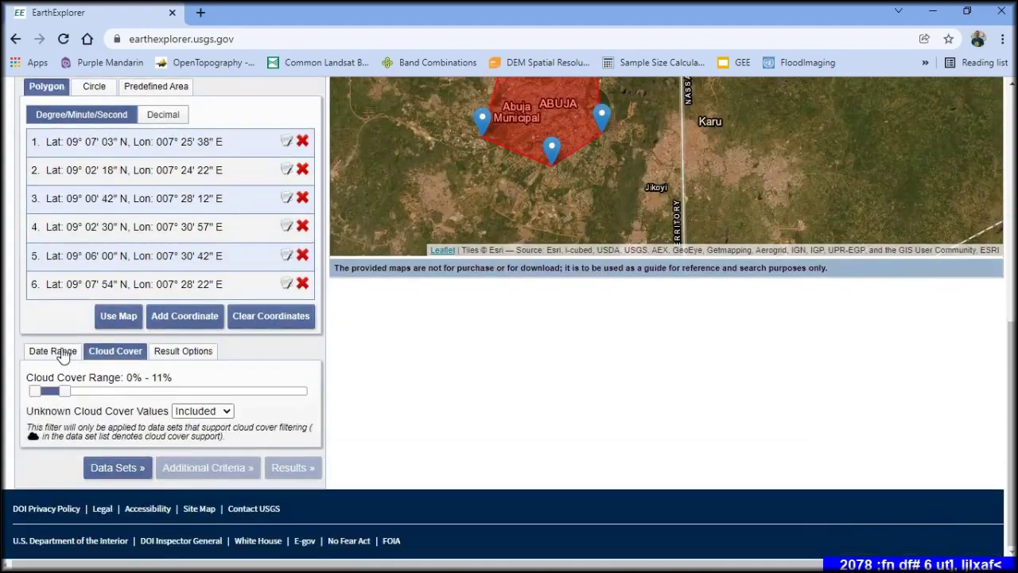
- Set the search date range from 12/12/2010 to 12/12/2020
click(56, 352)
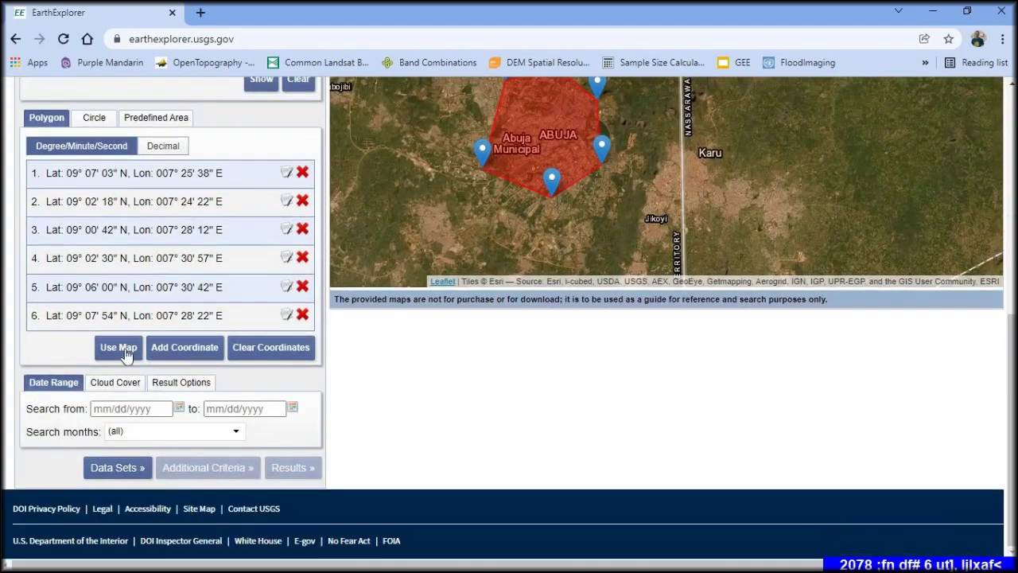
click(101, 409)
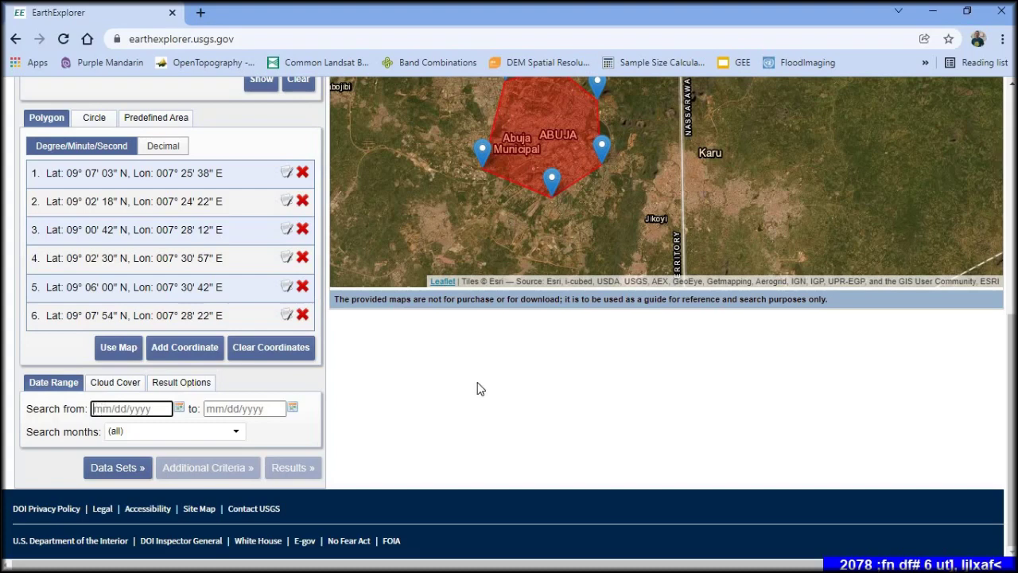
text(12/12/2010)
click(221, 410)
text(12)
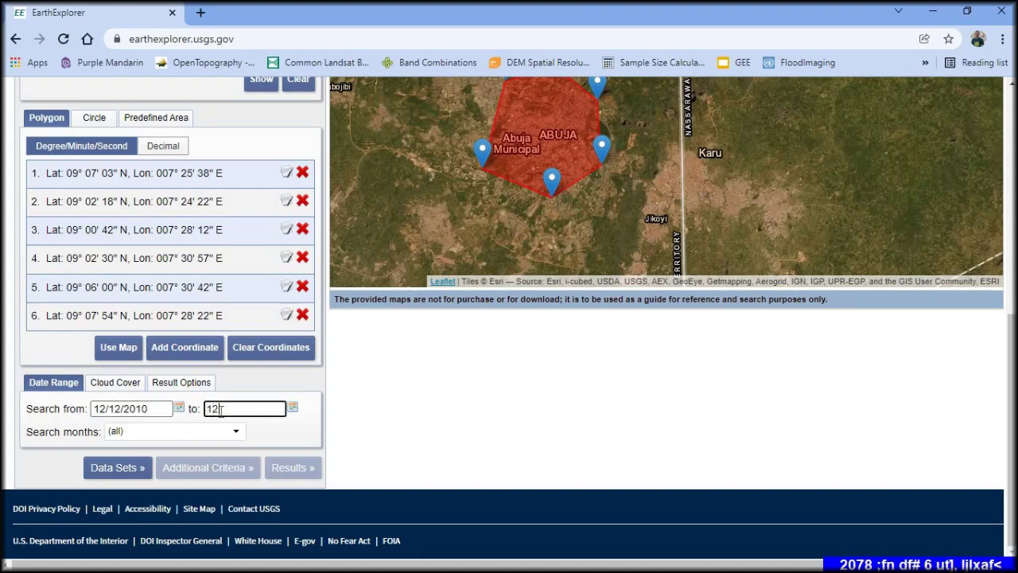
text(/12/2020)
scroll(280, 346, up, 1)
scroll(280, 345, up, 4)
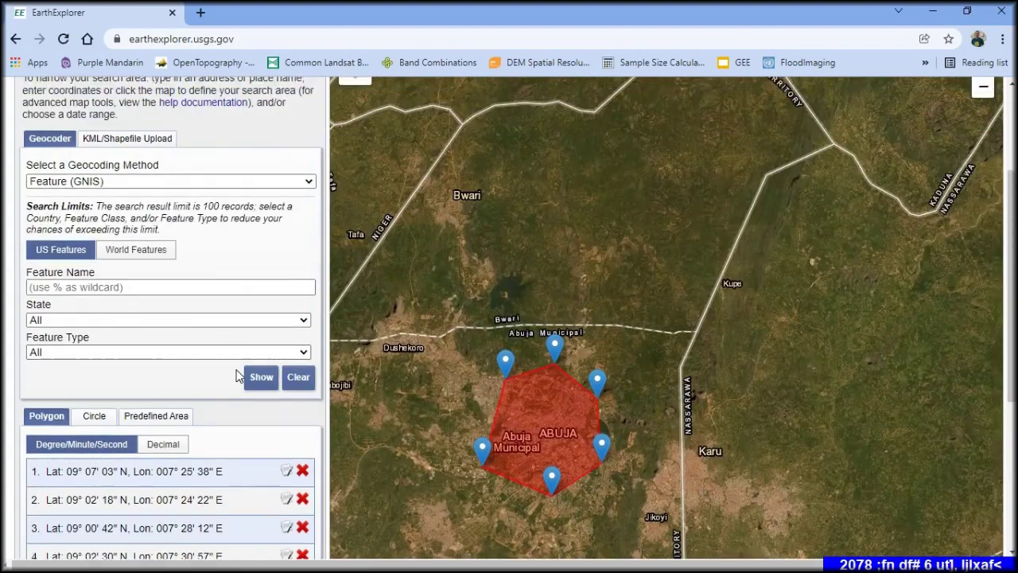
scroll(235, 375, up, 1)
scroll(220, 379, up, 1)
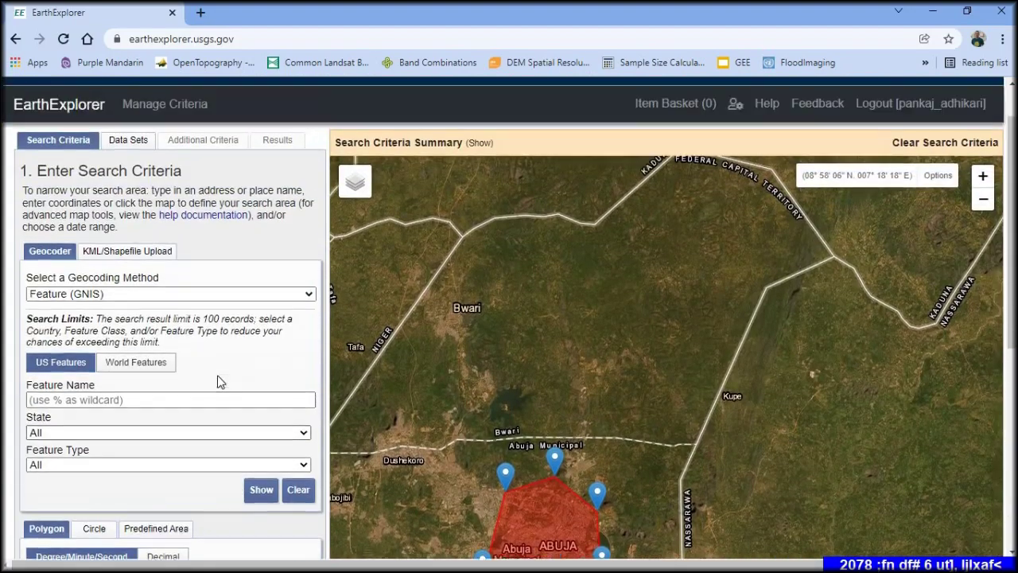
- Under Data Sets, expand Landsat > Landsat Collection 2 Level-2 and tick Landsat 7 ETM+ C2 L2
click(137, 181)
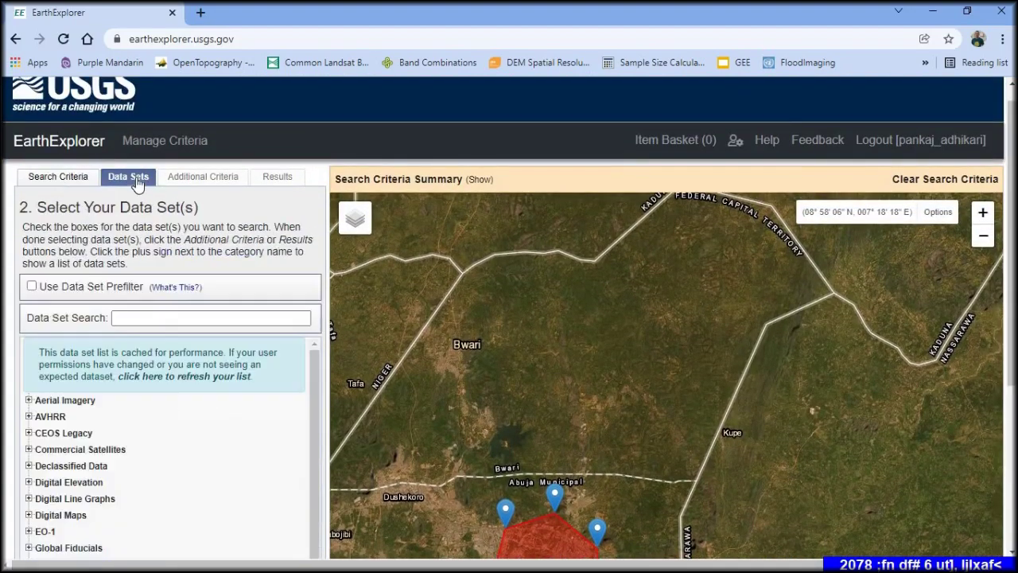
scroll(190, 345, down, 1)
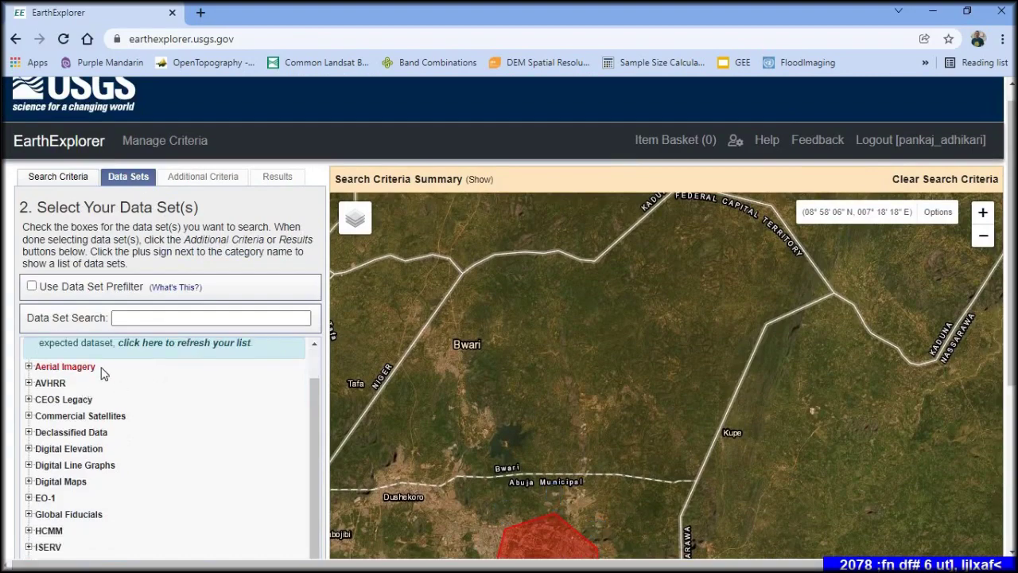
scroll(119, 370, down, 4)
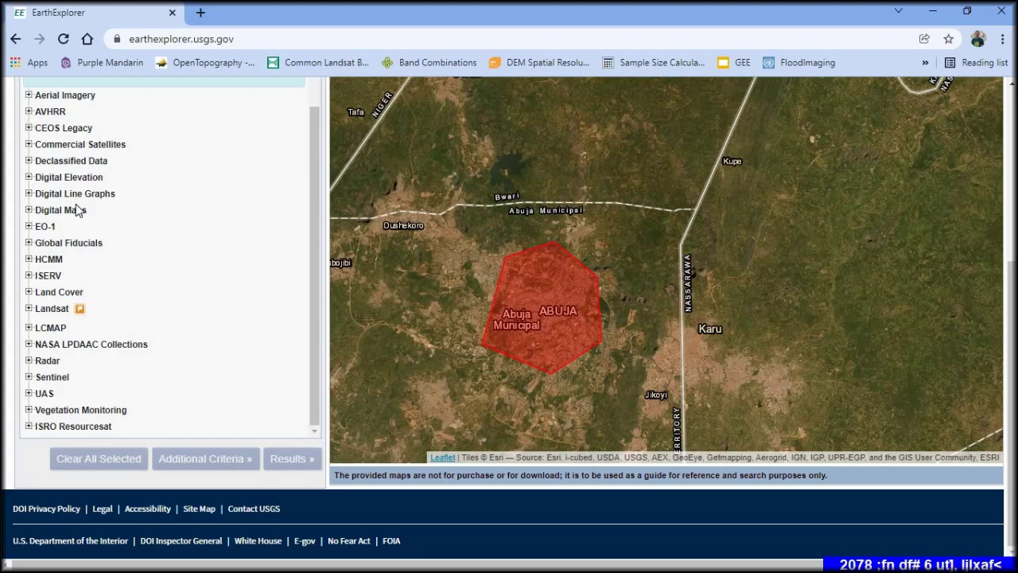
click(29, 292)
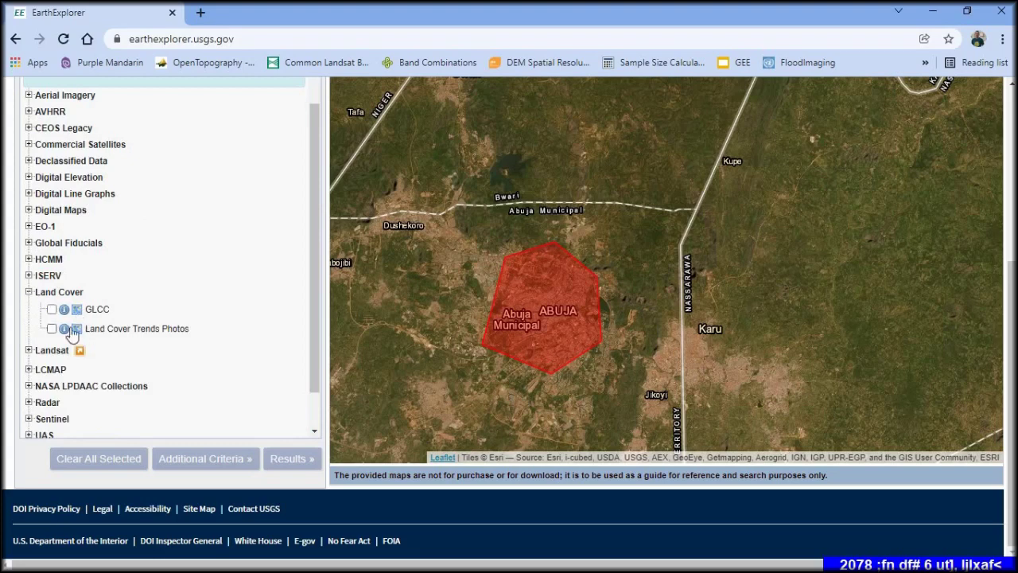
click(29, 292)
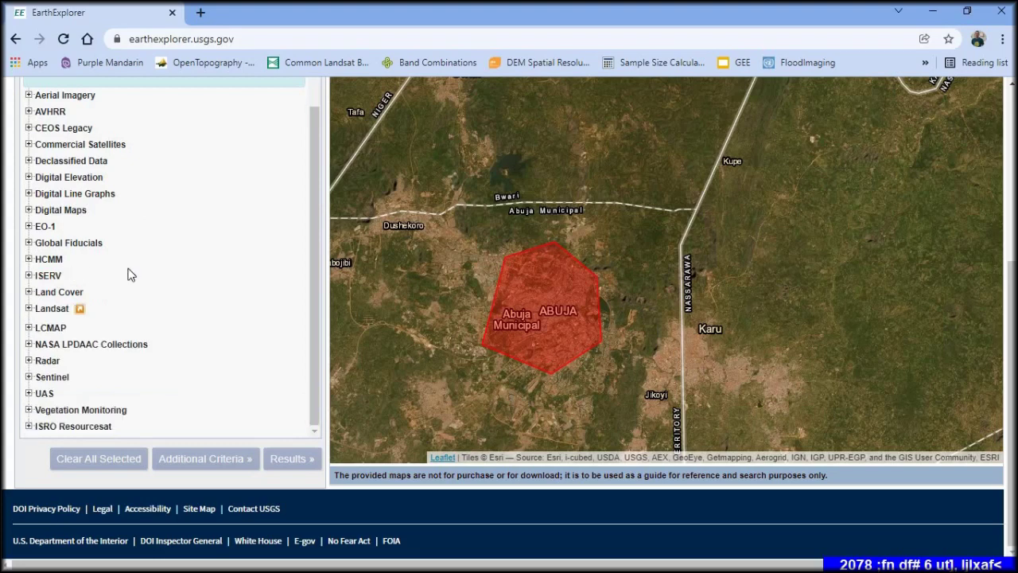
click(29, 309)
scroll(124, 243, up, 1)
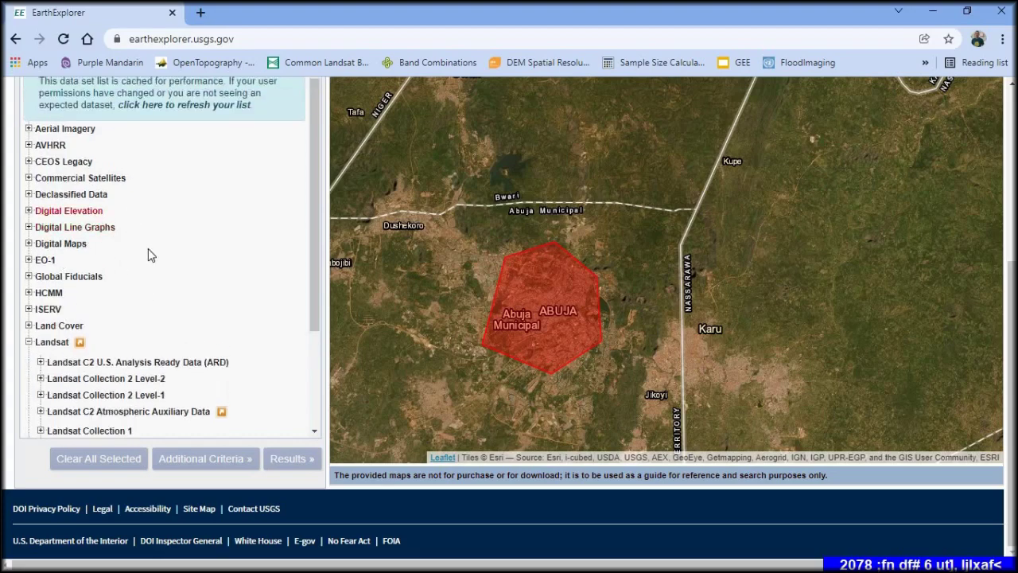
scroll(170, 227, down, 1)
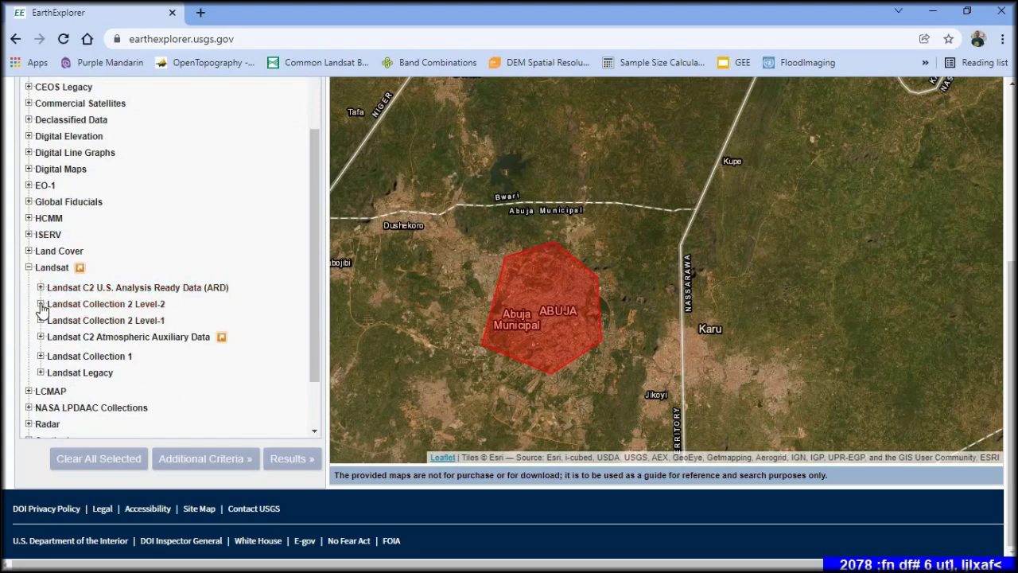
click(40, 303)
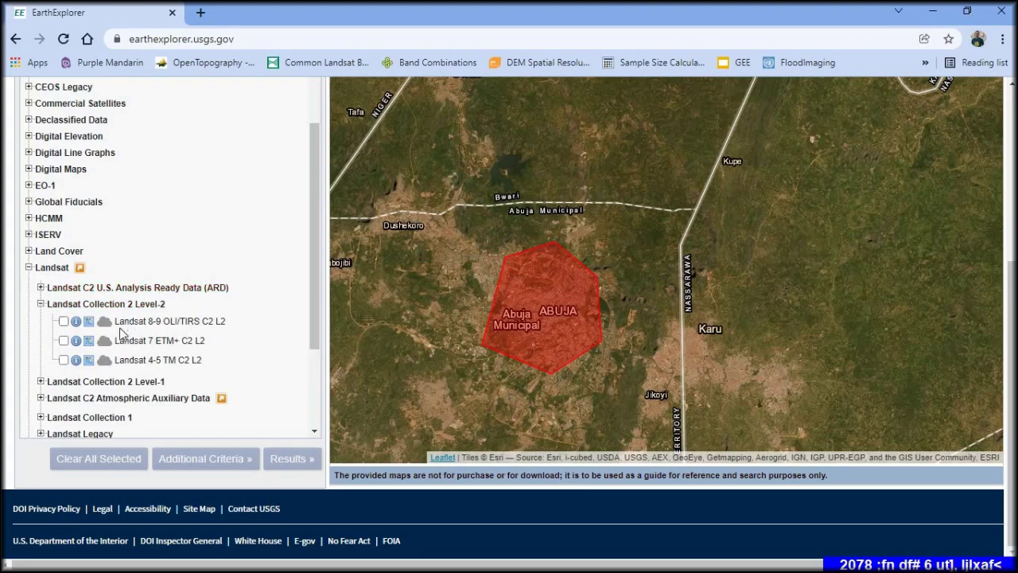
click(64, 340)
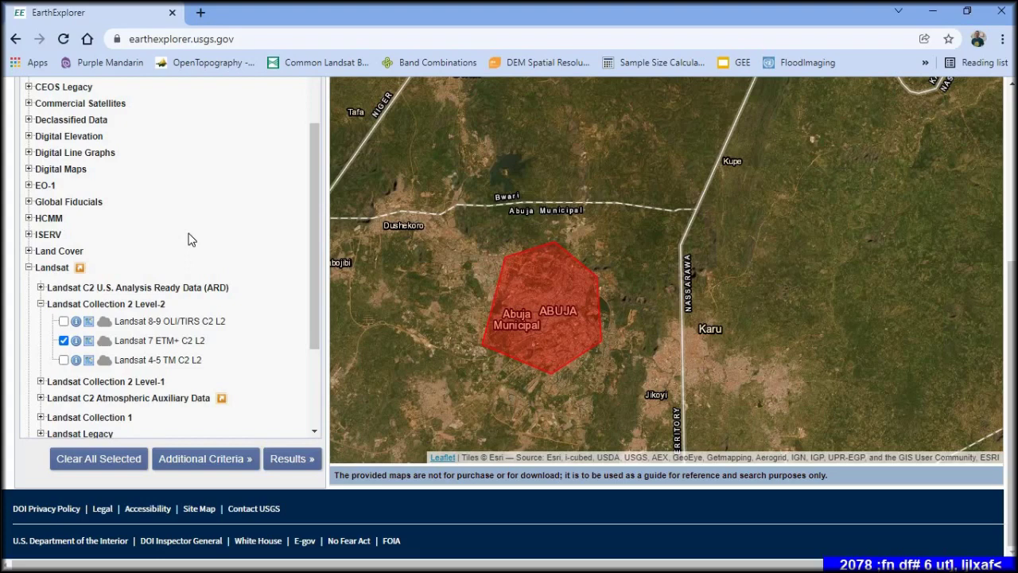
- Skim the EROS Landsat 8-9 Collection 2 Level-2 products page, then close that tab
click(77, 326)
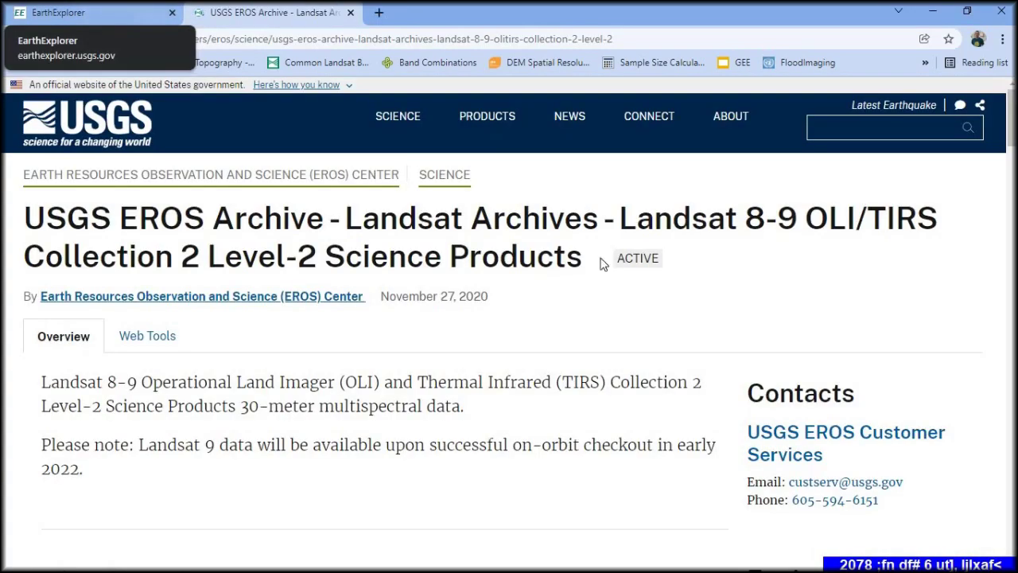
scroll(469, 333, down, 3)
scroll(472, 334, down, 2)
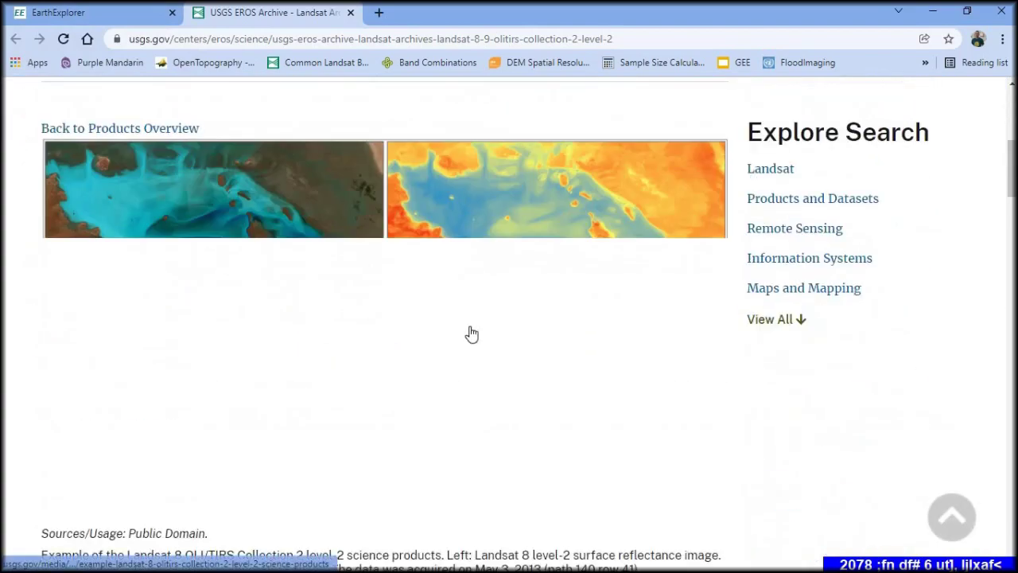
scroll(466, 354, down, 4)
scroll(464, 353, up, 9)
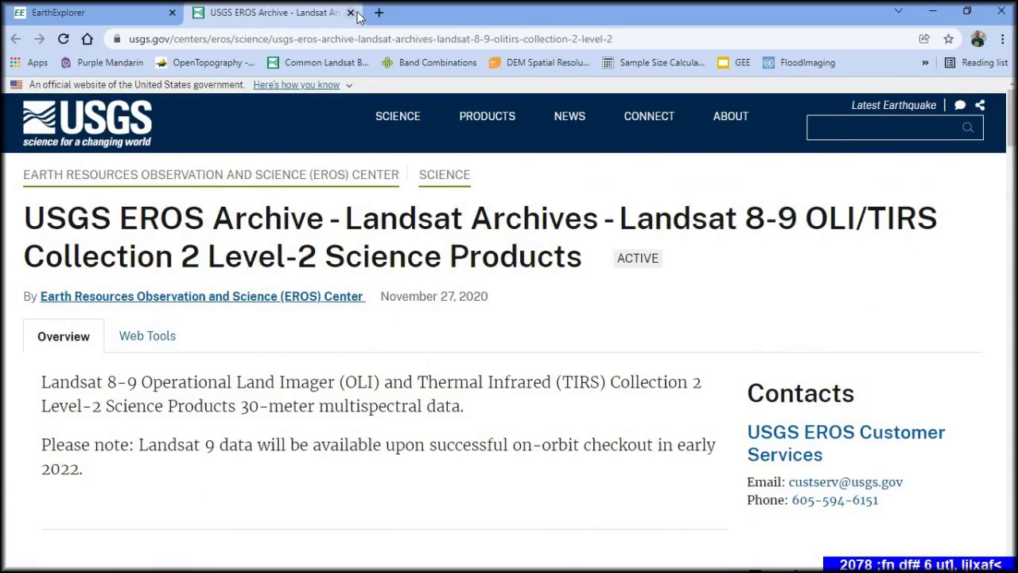
key(Page_Down)
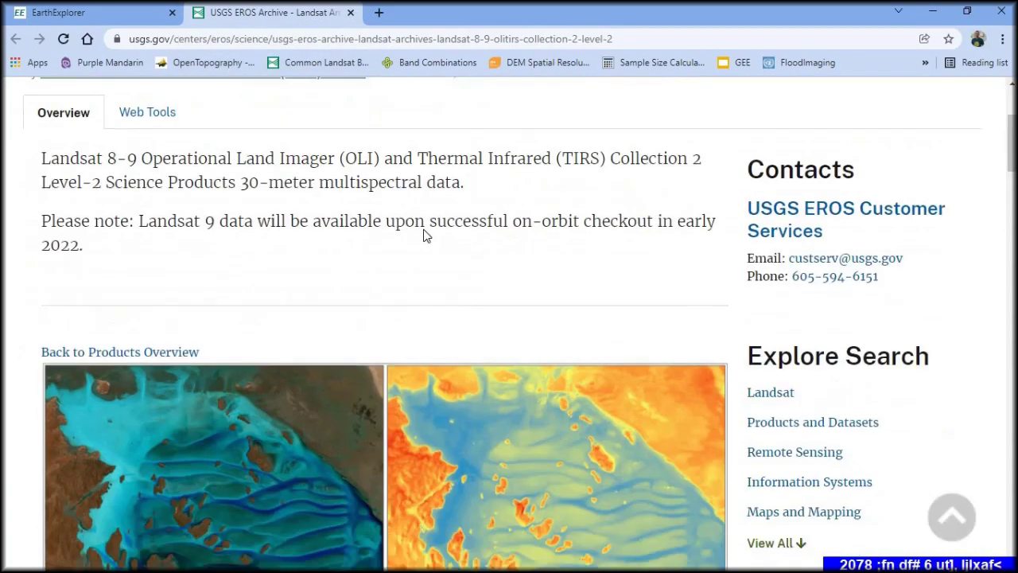
click(349, 13)
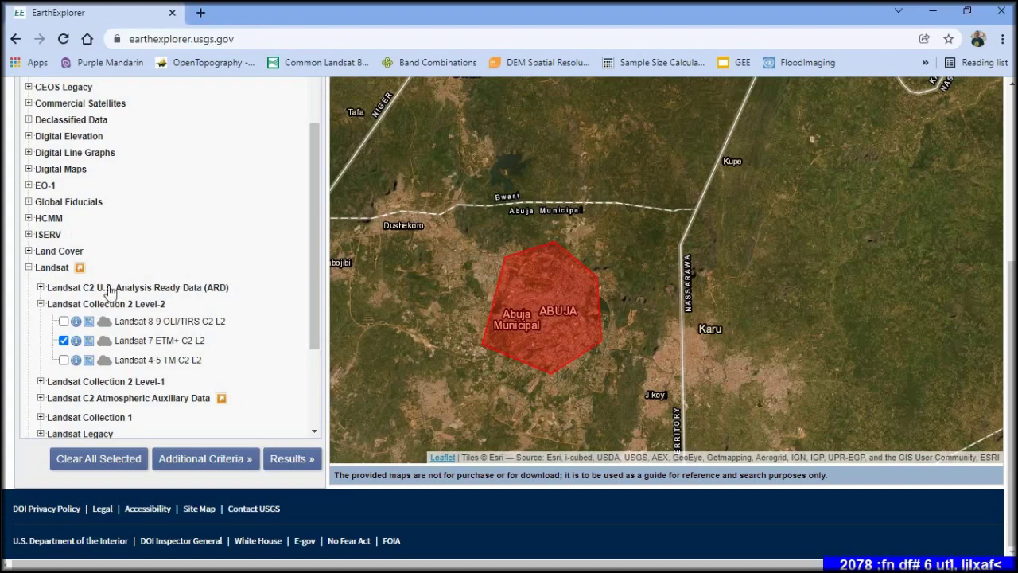
- Run the search with Results » to list 48 Landsat 7 C2 L2 scenes over Abuja
scroll(237, 275, up, 2)
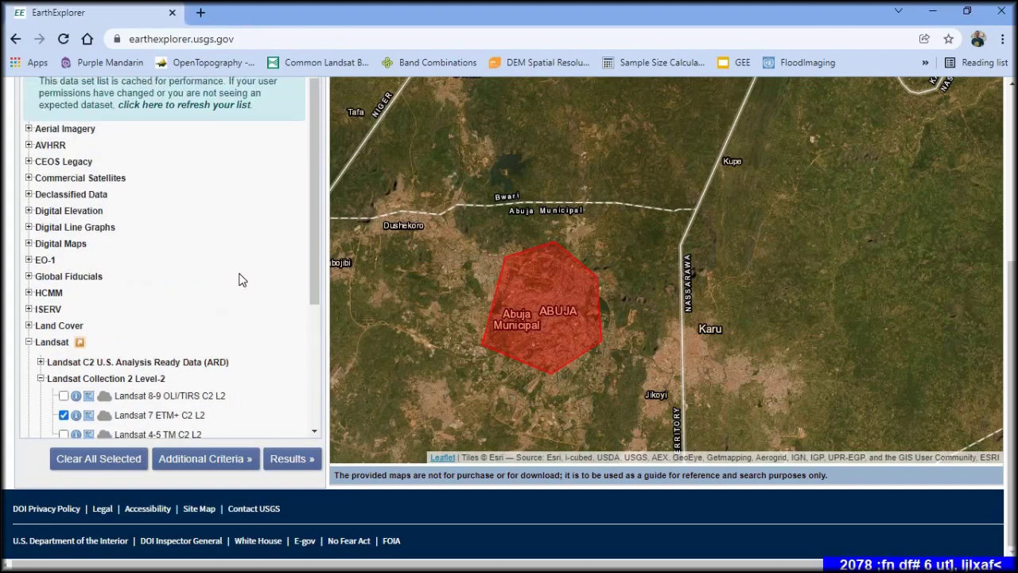
scroll(277, 310, down, 3)
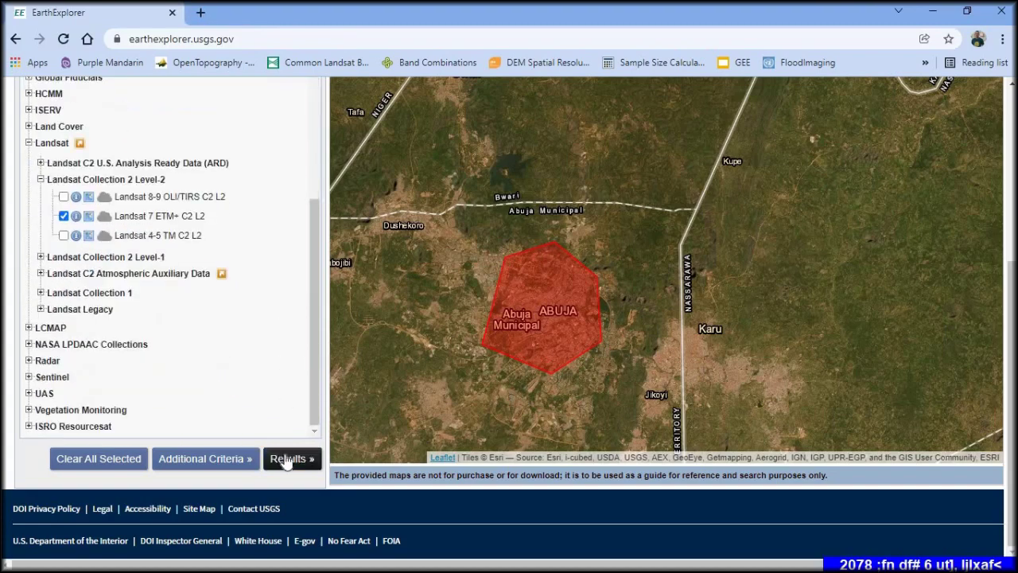
click(286, 459)
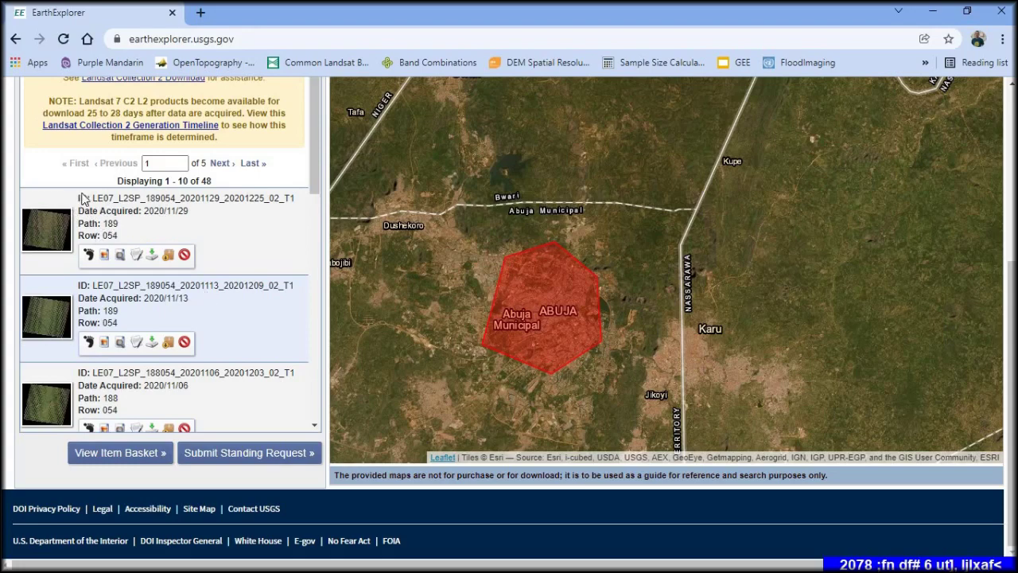
click(45, 231)
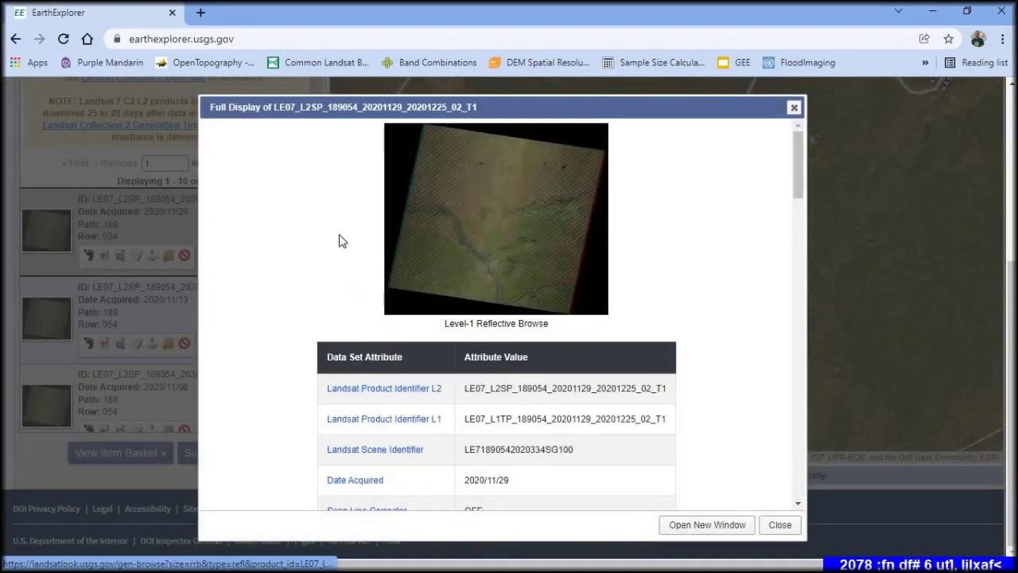
scroll(477, 293, down, 2)
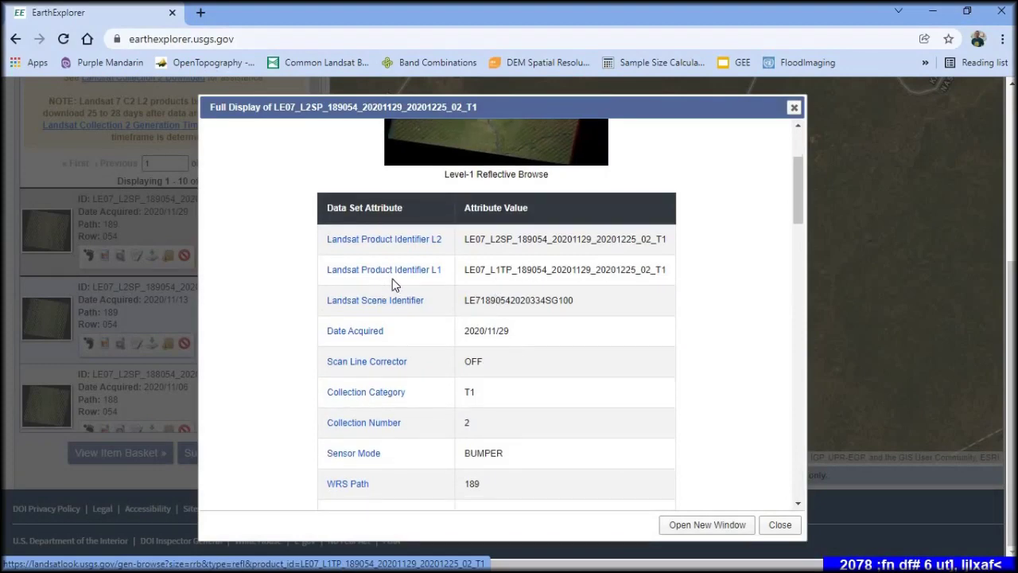
scroll(518, 282, down, 3)
scroll(520, 285, down, 7)
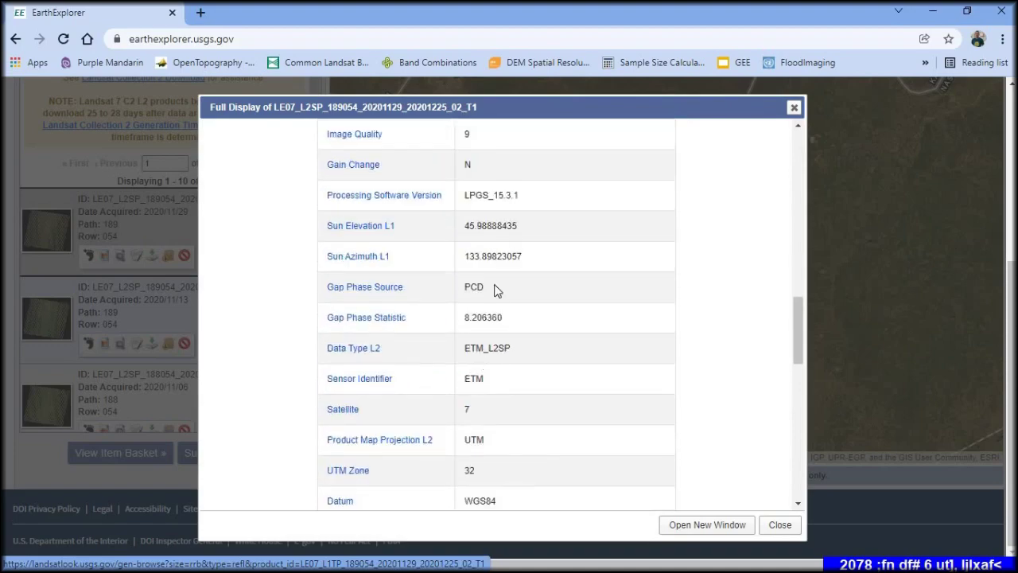
scroll(509, 314, down, 9)
scroll(512, 310, down, 2)
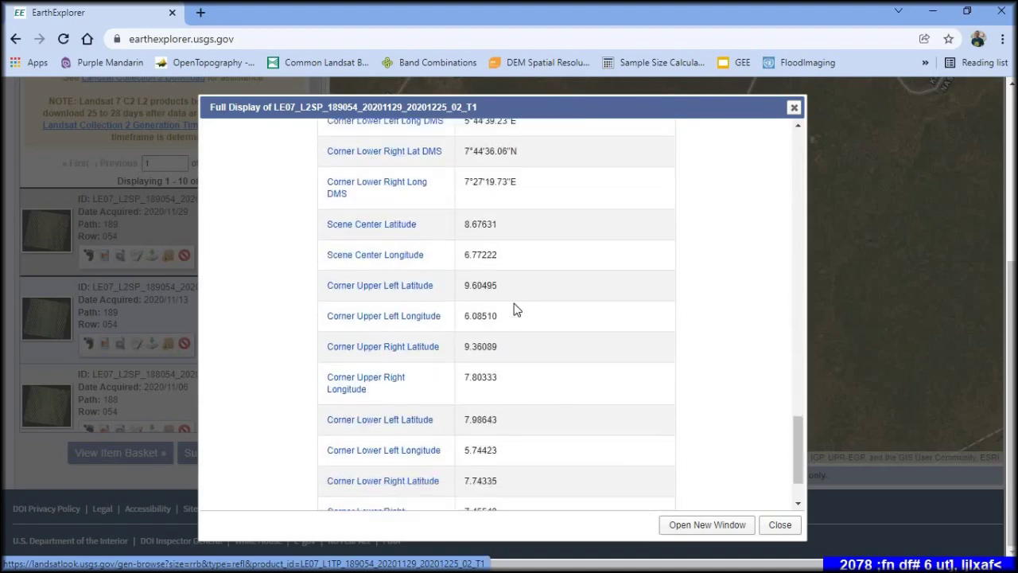
- Close the metadata and show scene LE07_L2SP_189054_20201129's footprint and browse overlay on the map
click(779, 525)
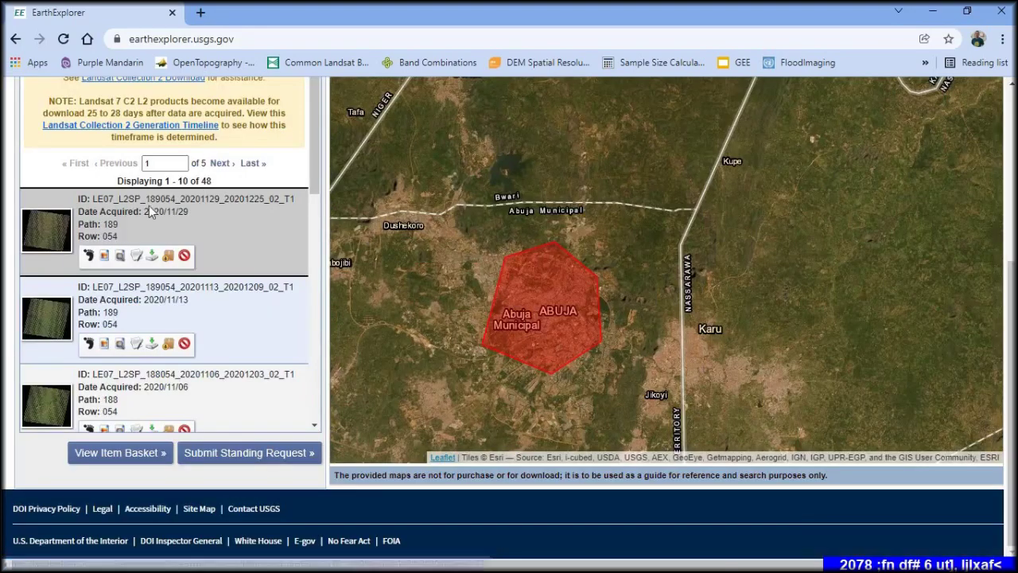
click(88, 255)
click(88, 255)
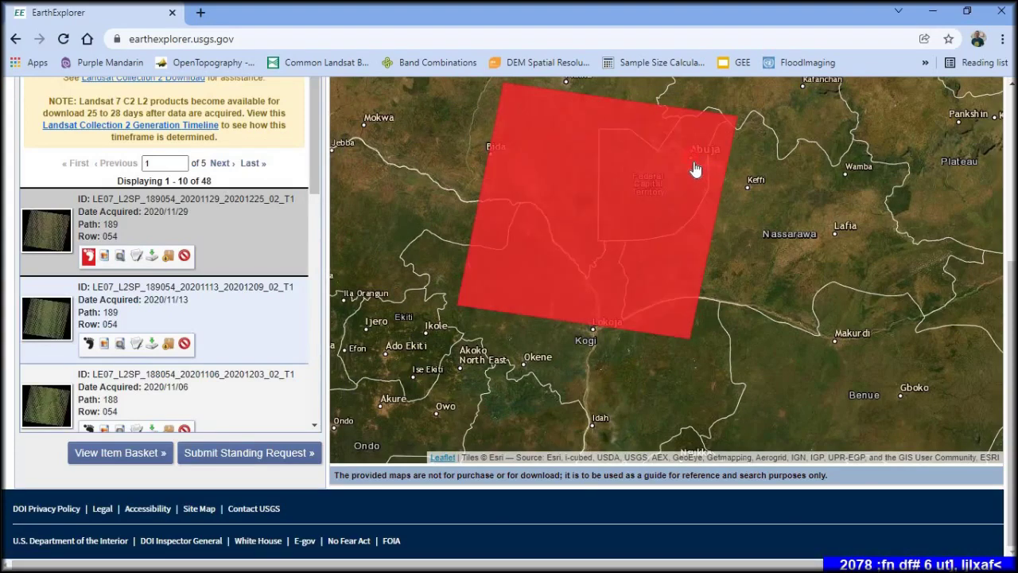
click(105, 257)
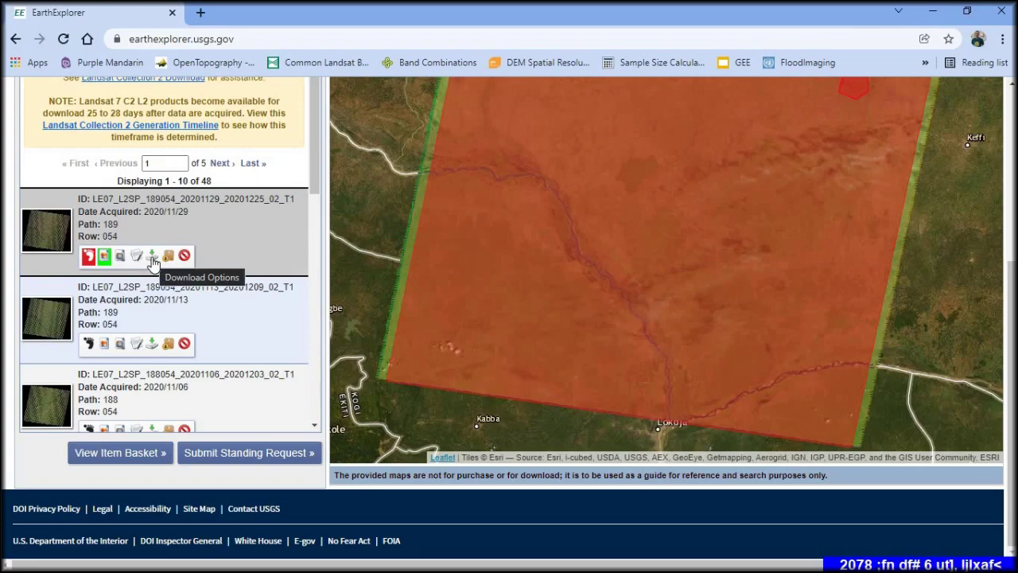
- Review the individual Level-2 band files under Product Options for the 2020/11/29 scene, then close that list
click(153, 257)
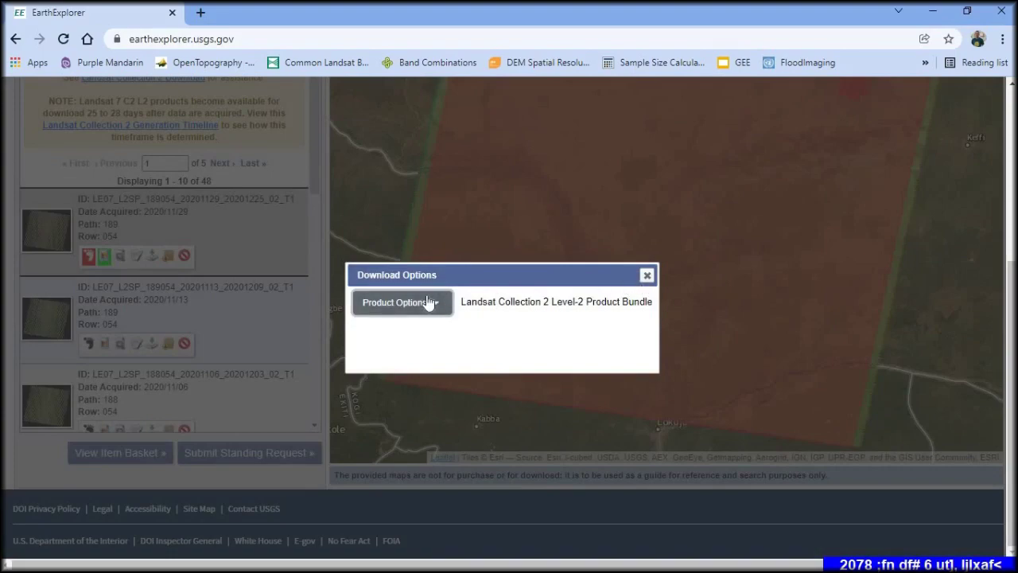
click(428, 302)
scroll(513, 299, down, 3)
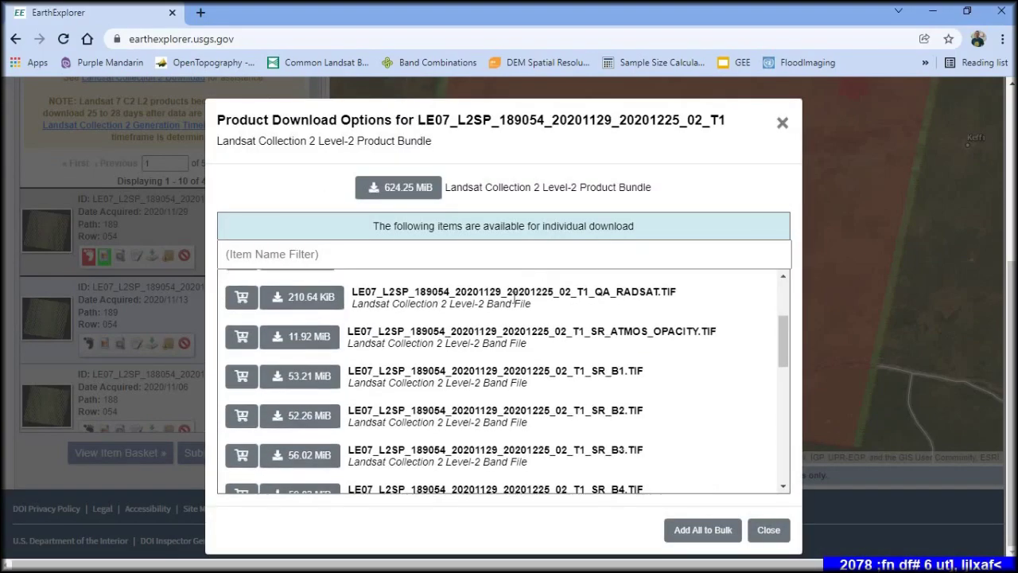
scroll(513, 298, up, 2)
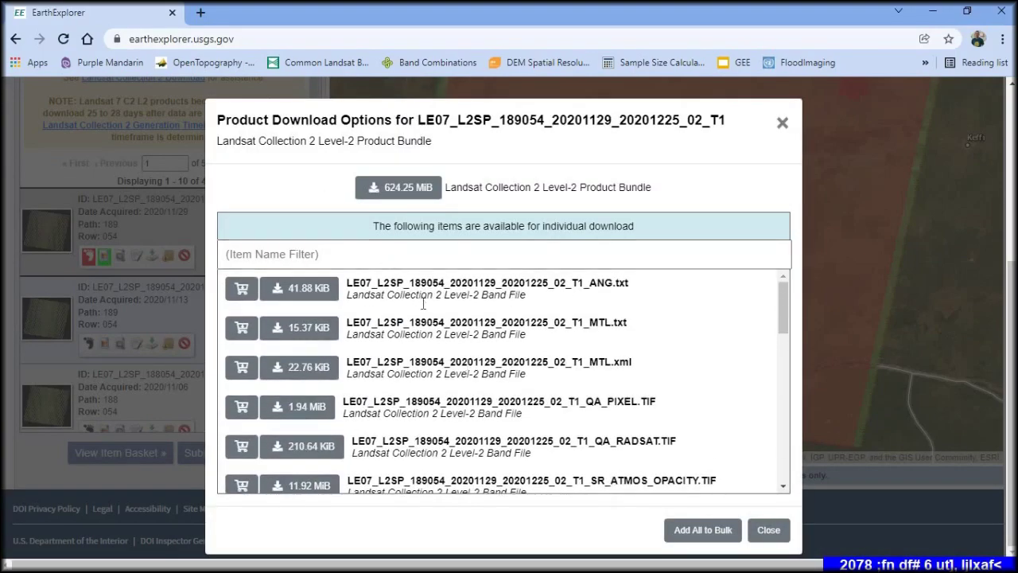
scroll(398, 302, down, 10)
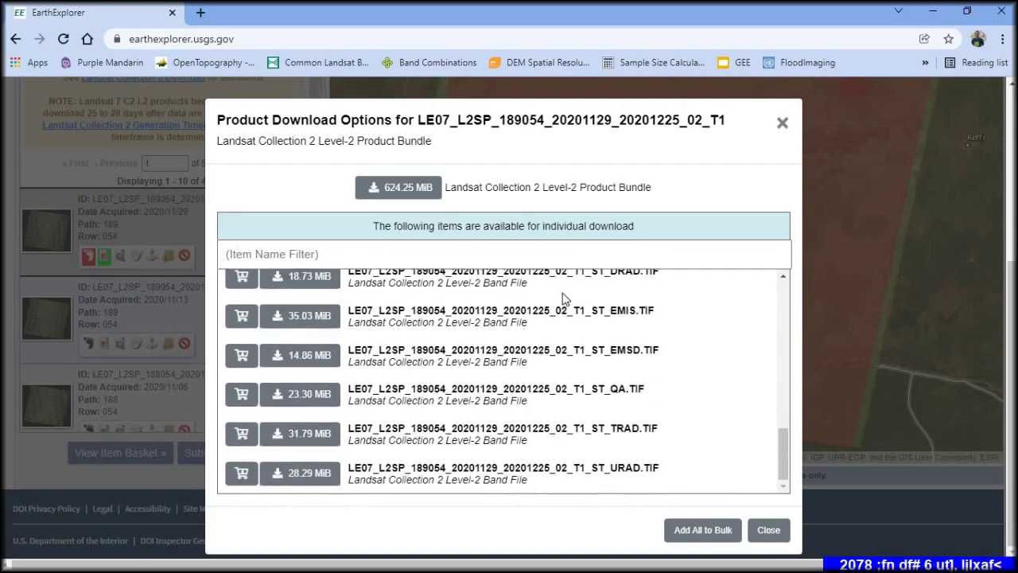
scroll(564, 298, up, 10)
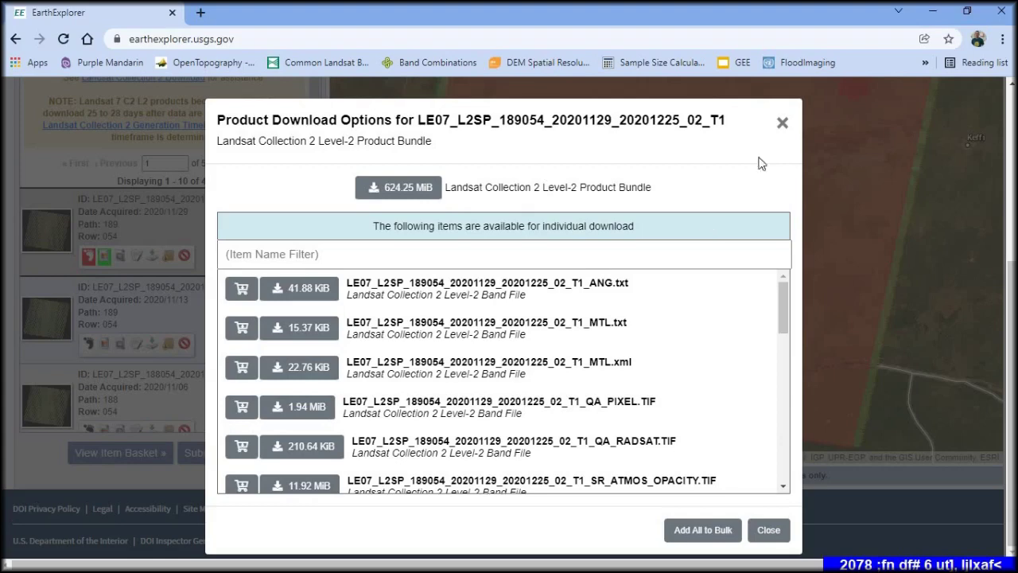
click(782, 125)
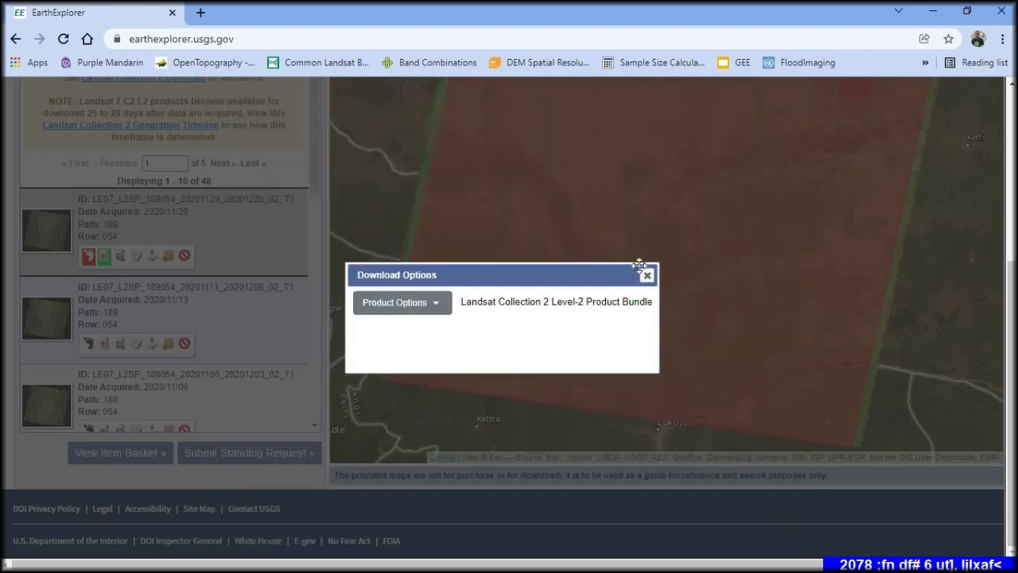
- Close Download Options and zoom the map in and out to view the whole footprint over Abuja
click(648, 274)
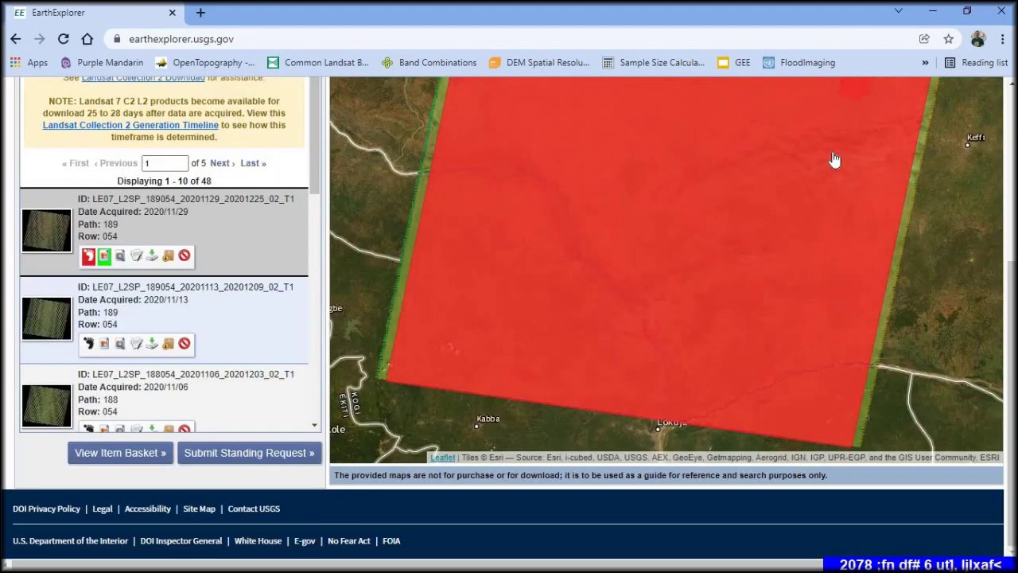
scroll(834, 167, up, 2)
scroll(819, 171, down, 3)
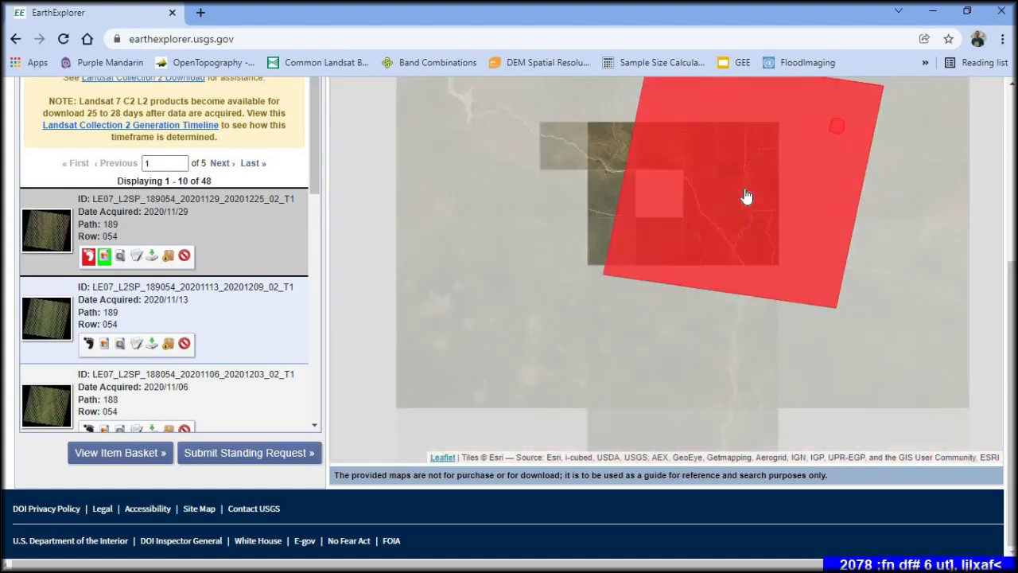